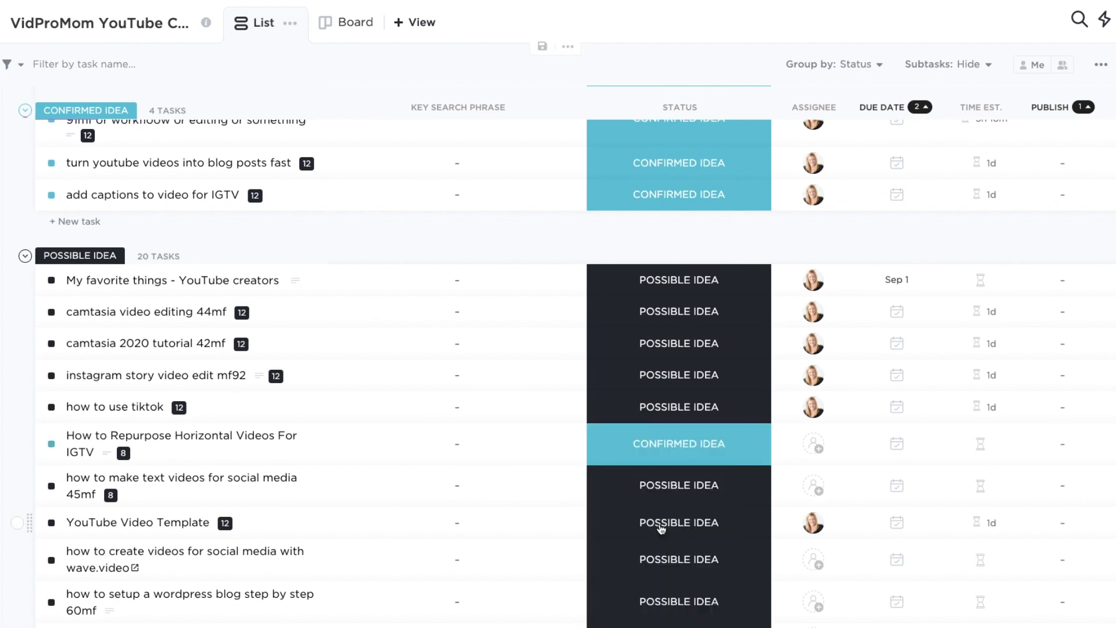
scroll(660, 528, up, 3)
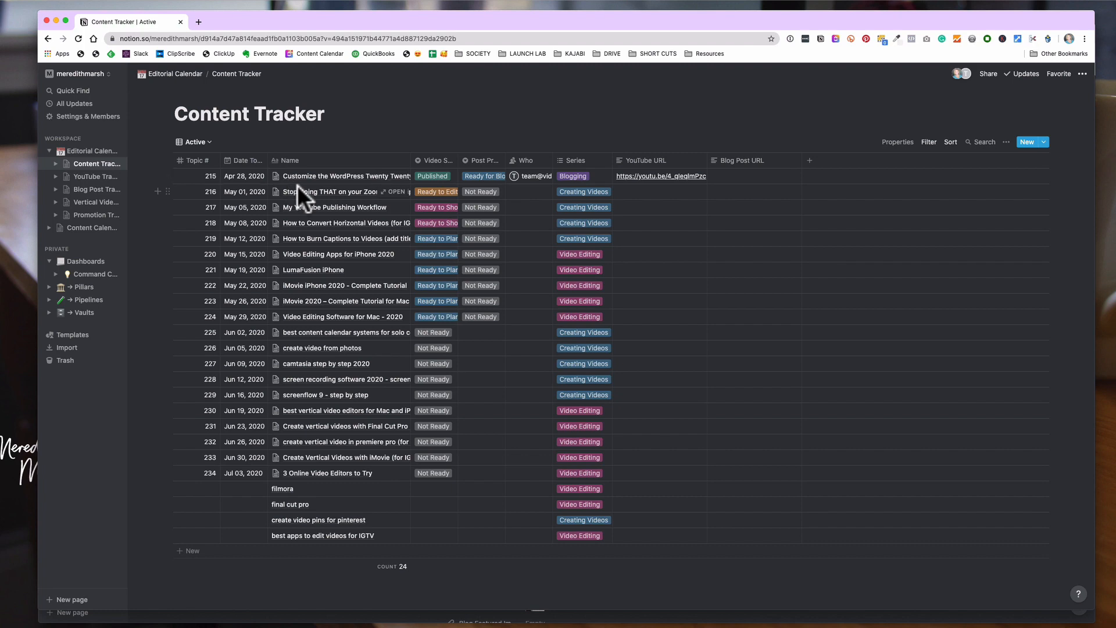
Step: Open topic 216, the Zoom calls video, in the Content Tracker and review its properties down to the thumbnail fields
click(391, 191)
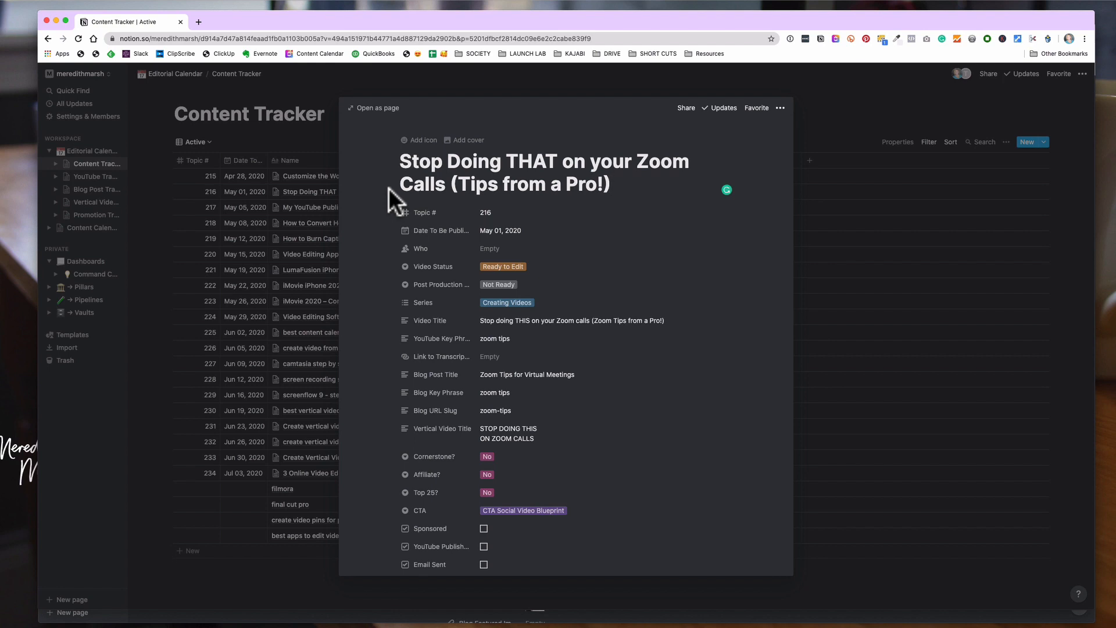
scroll(481, 342, down, 2)
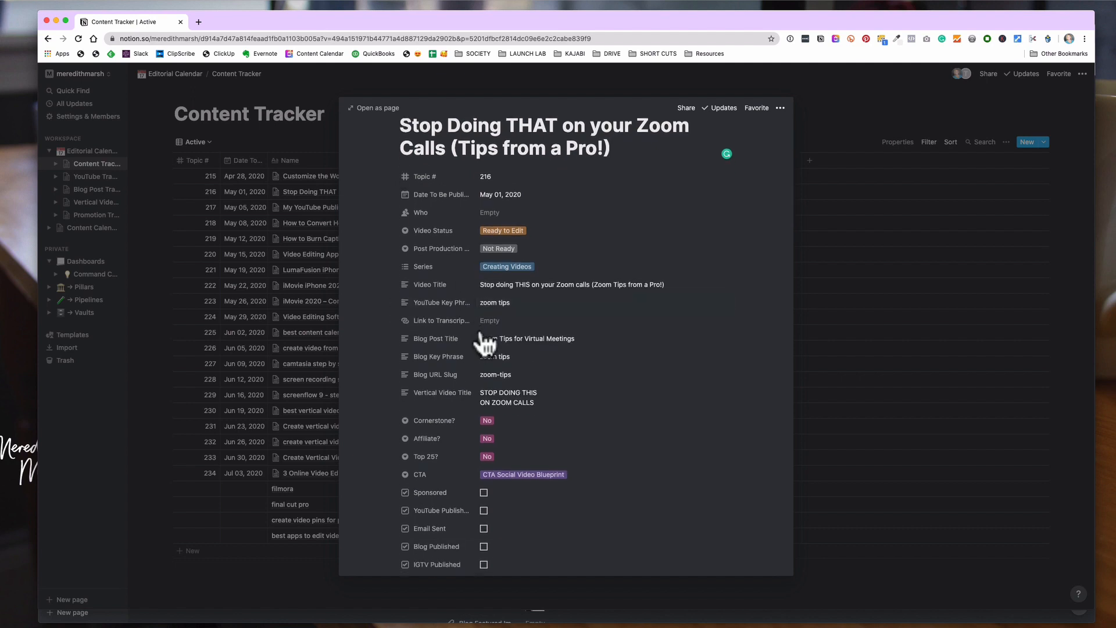
scroll(481, 344, down, 10)
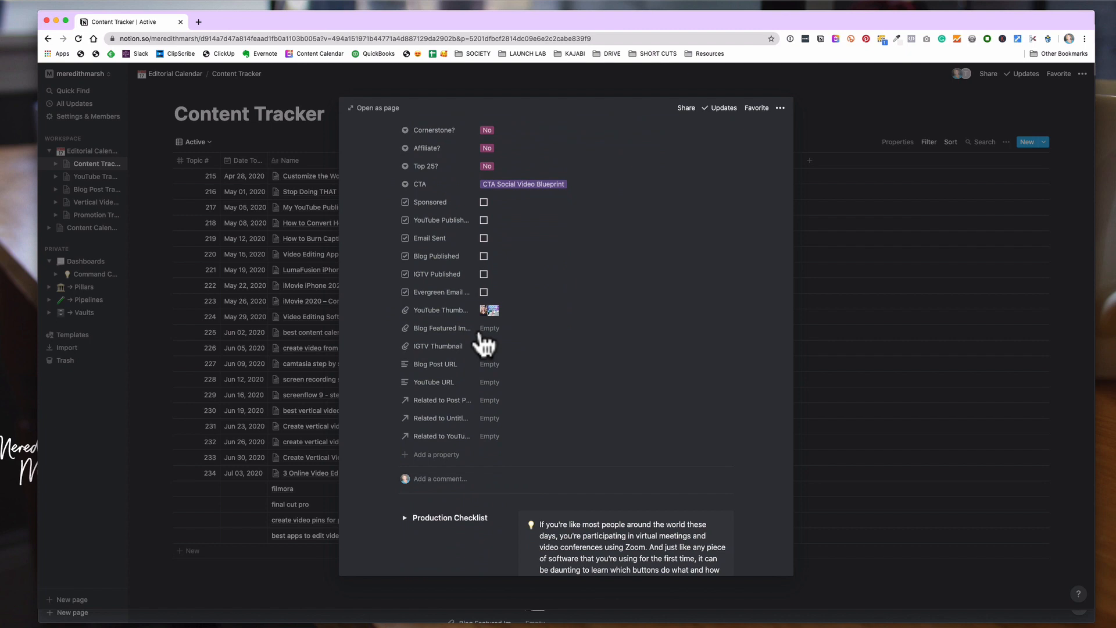
drag(486, 347, 496, 352)
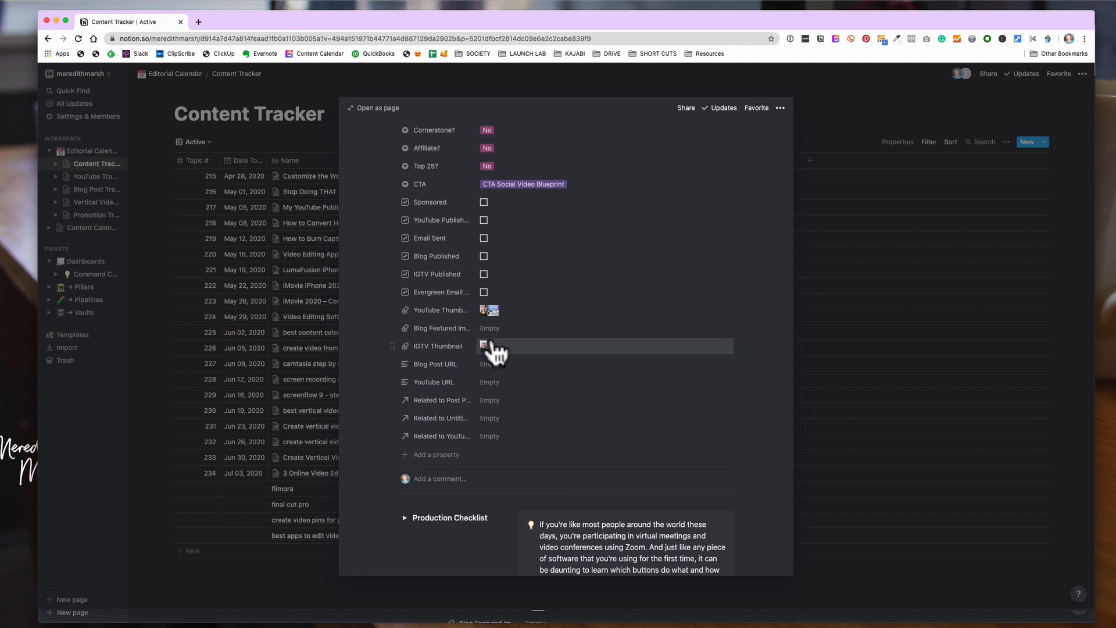
Step: Expand the Production Checklist and Video Checklist and tick Keyword Research, Save meta data, Script and Thumbnail Designed
scroll(491, 343, down, 7)
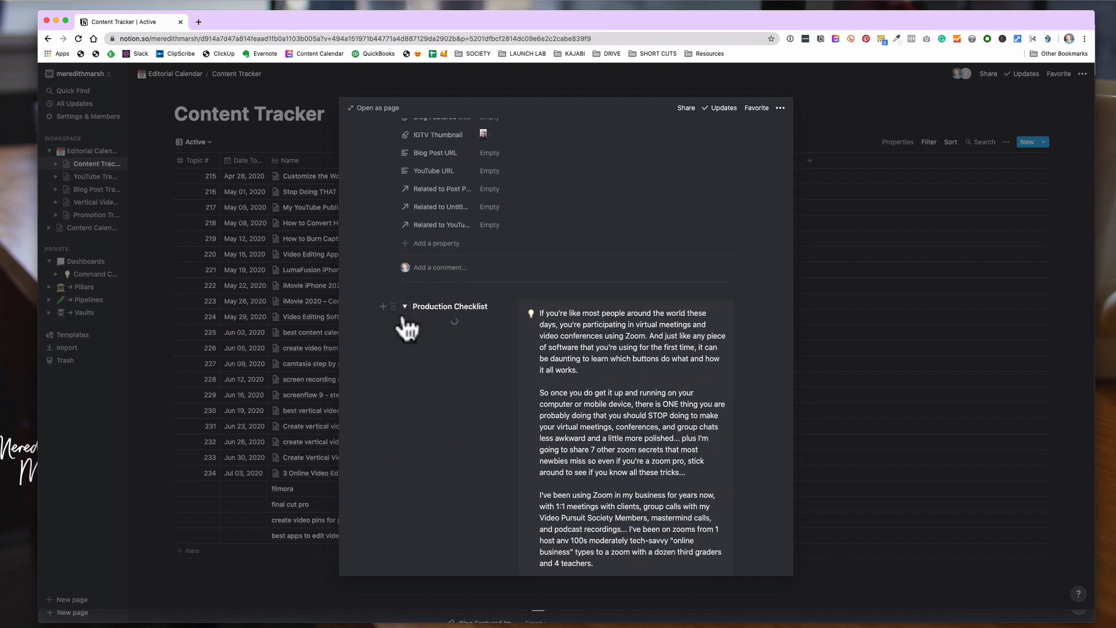
scroll(388, 332, down, 1)
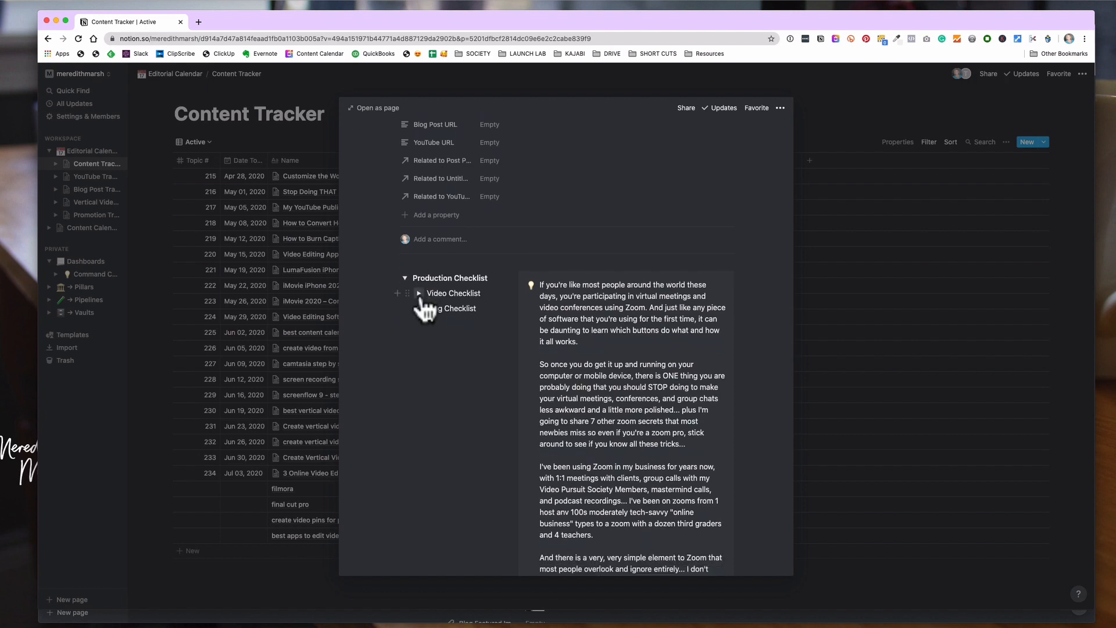
click(419, 294)
scroll(510, 294, down, 2)
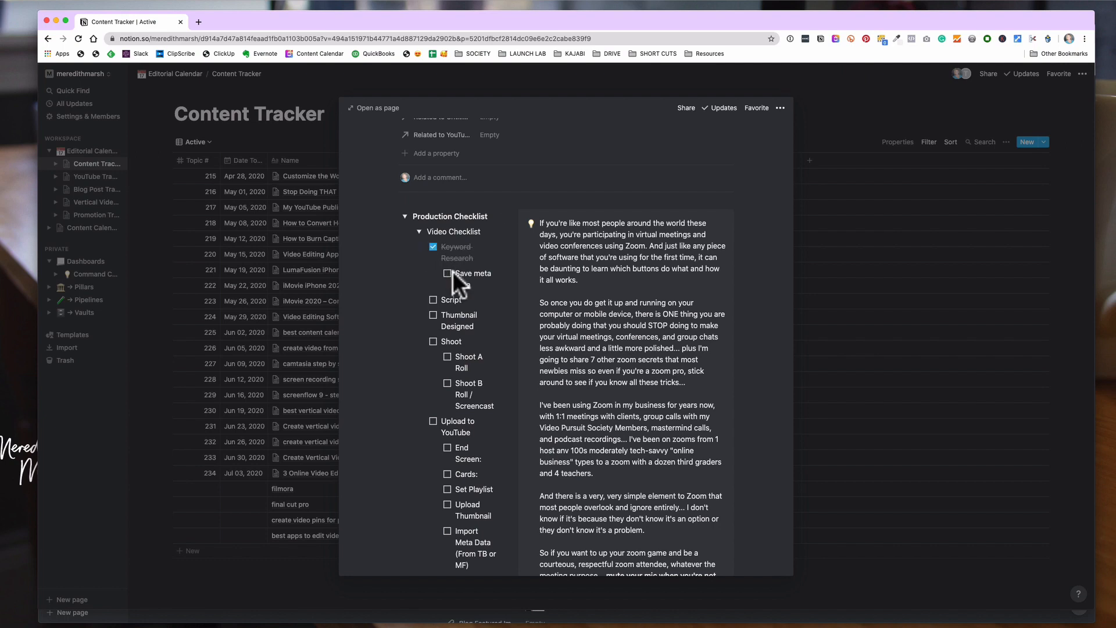
click(433, 300)
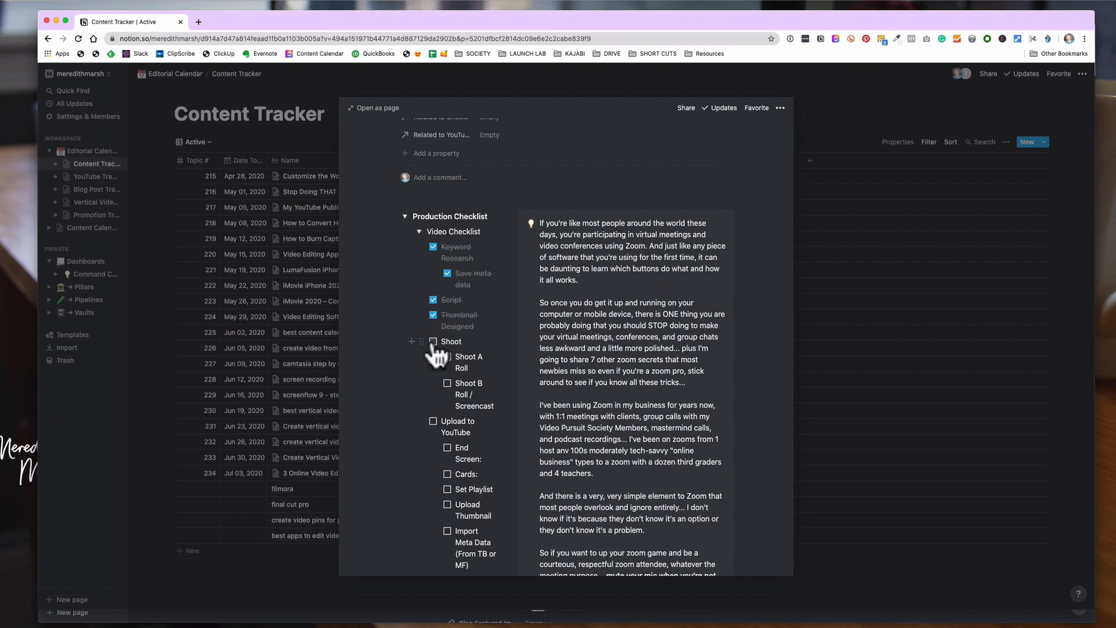
scroll(395, 418, down, 4)
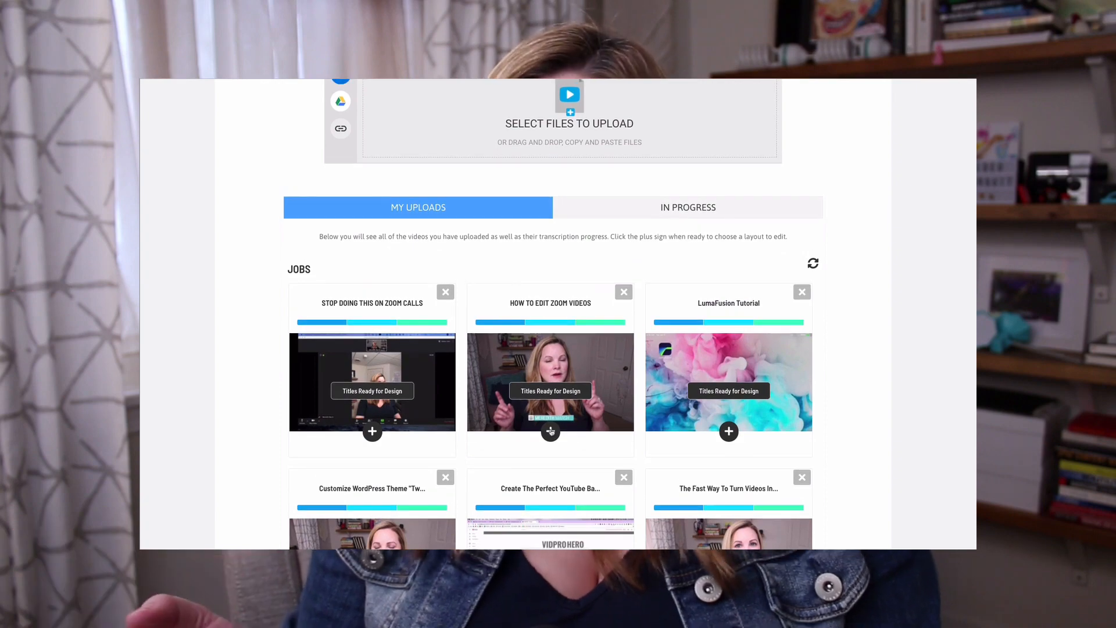
Step: Start a new video from the uploaded HOW TO EDIT ZOOM VIDEOS job
click(550, 431)
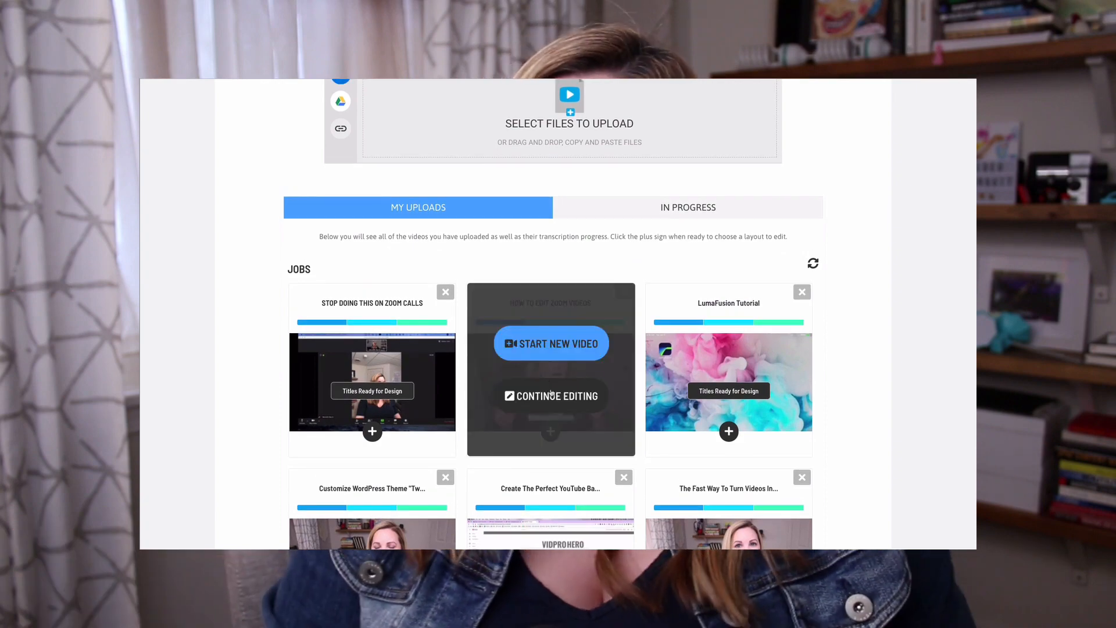
click(548, 342)
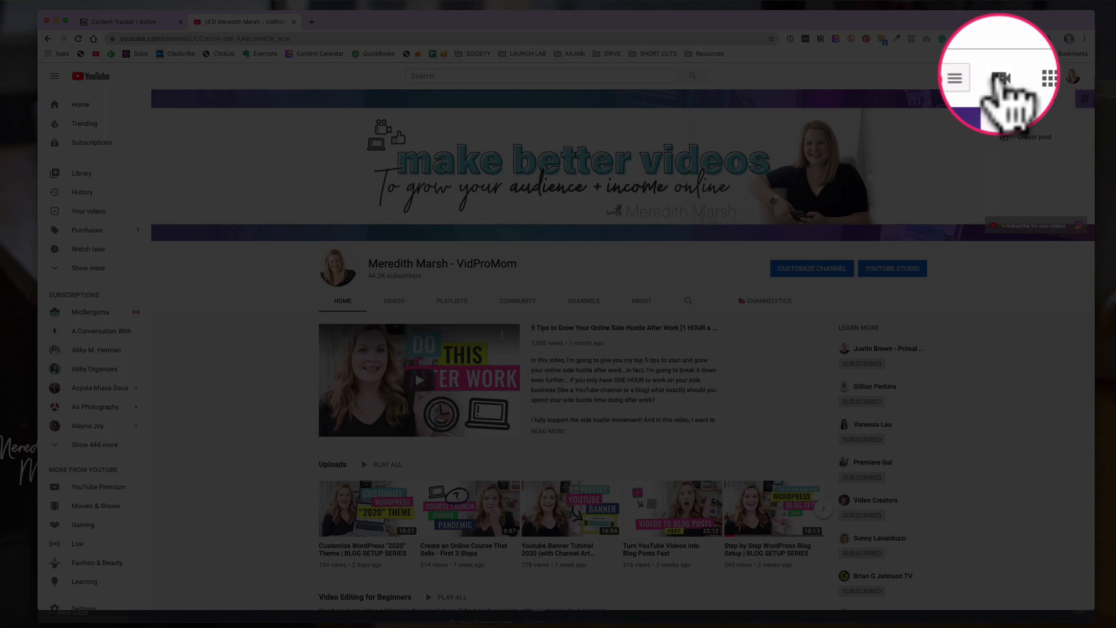
Step: Open the video upload dialog in YouTube Studio from the channel page
click(998, 76)
click(1027, 106)
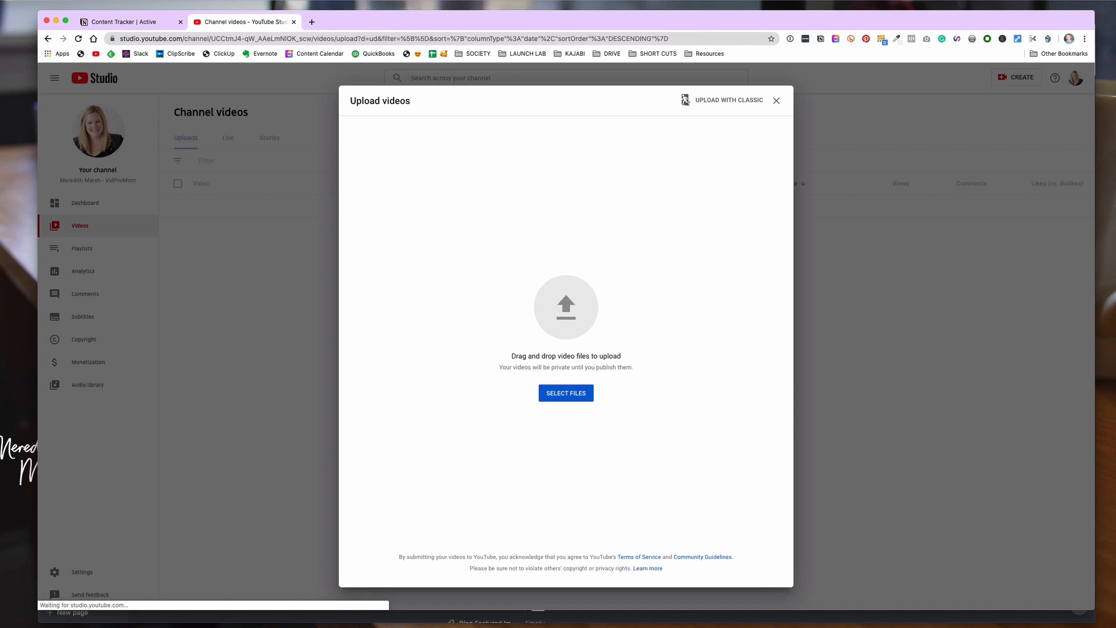
drag(941, 349, 570, 311)
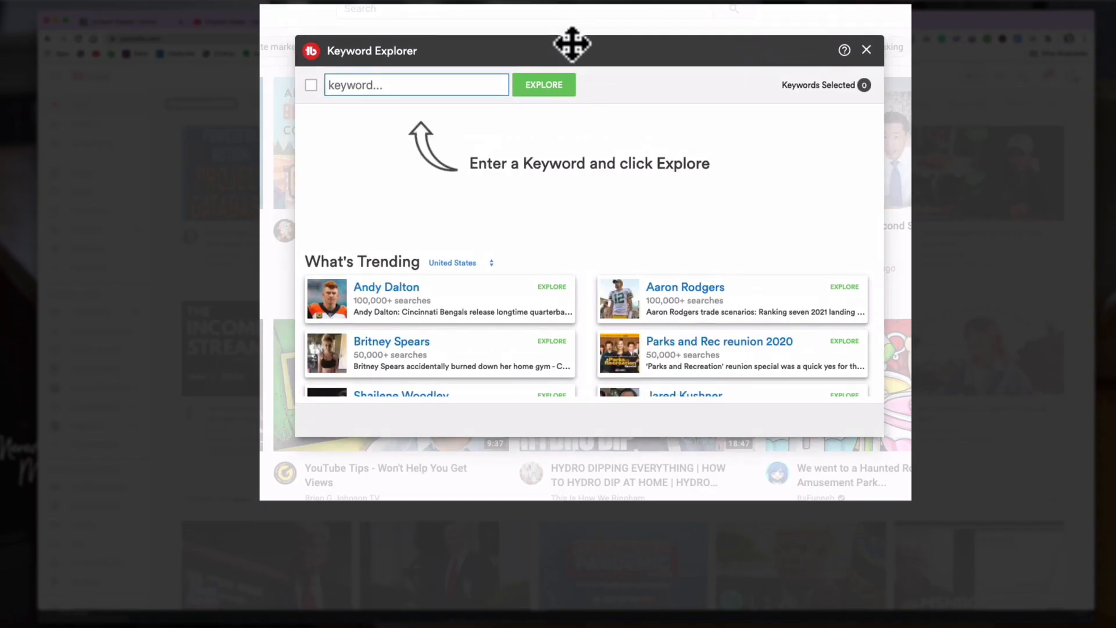
Step: Explore the keyword "zoom tips" in the TubeBuddy Keyword Explorer
click(435, 81)
text(zoom tips)
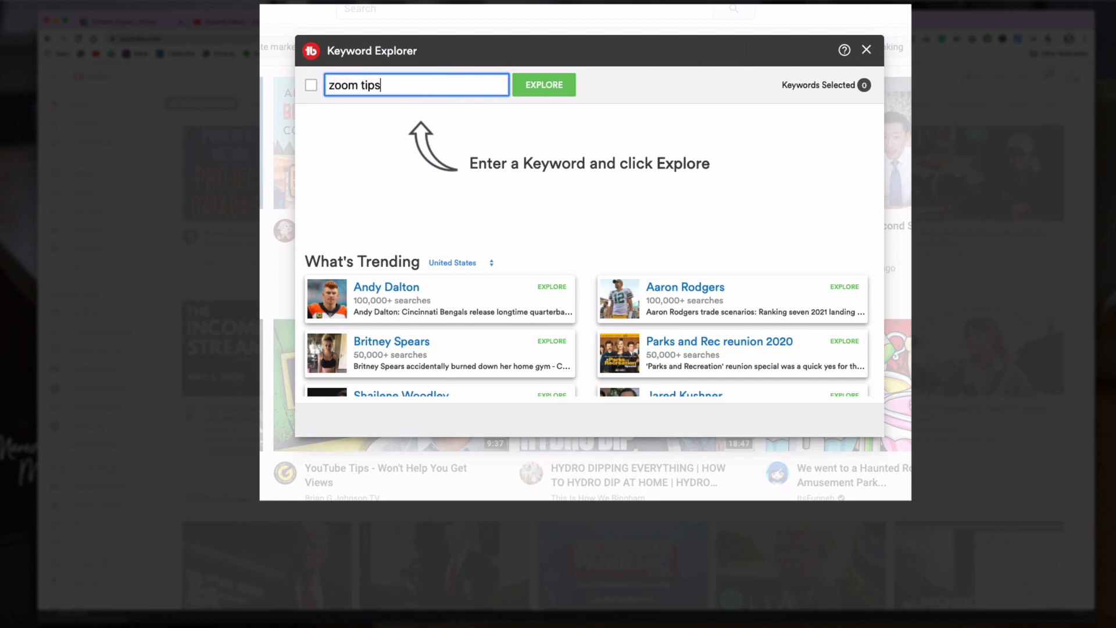
click(537, 87)
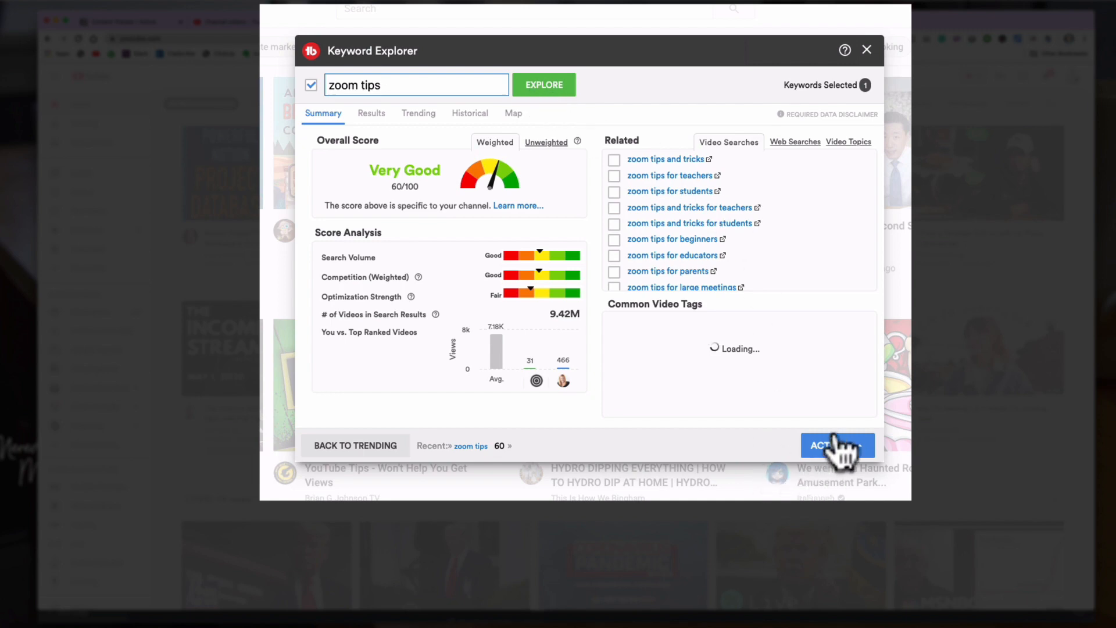
Step: Send the explored keyword "zoom tips" to SEO Studio for optimization
click(857, 448)
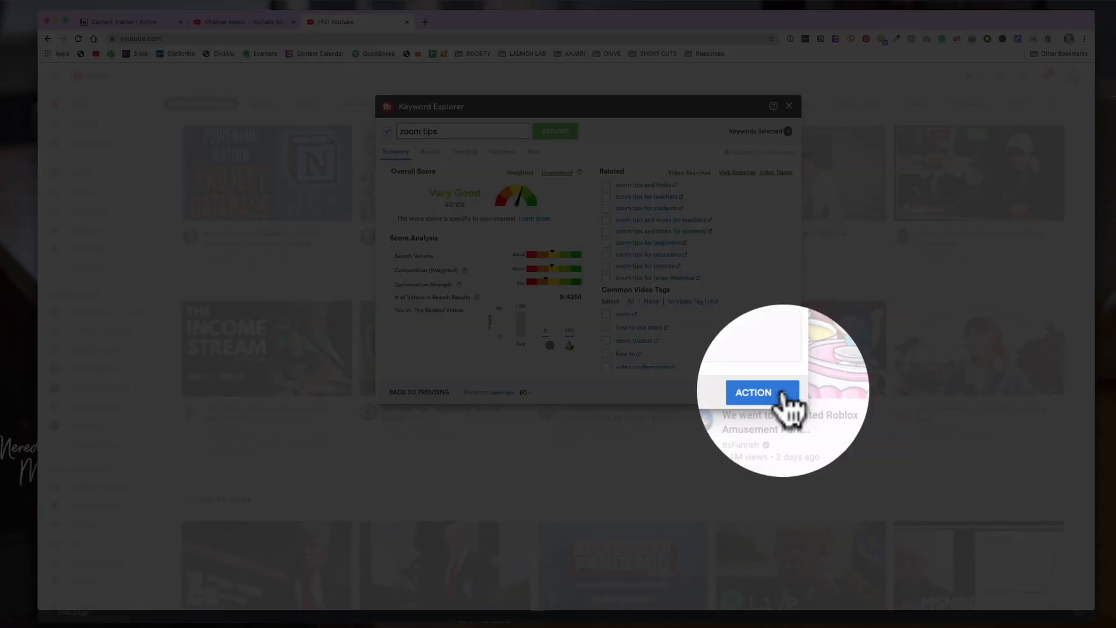
click(787, 395)
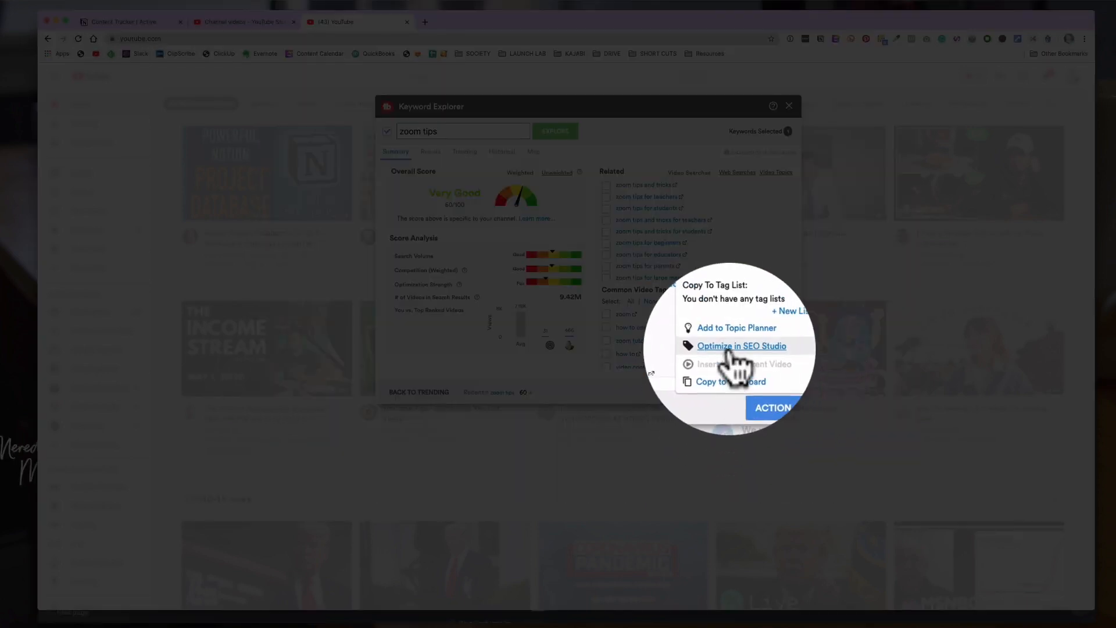
click(727, 348)
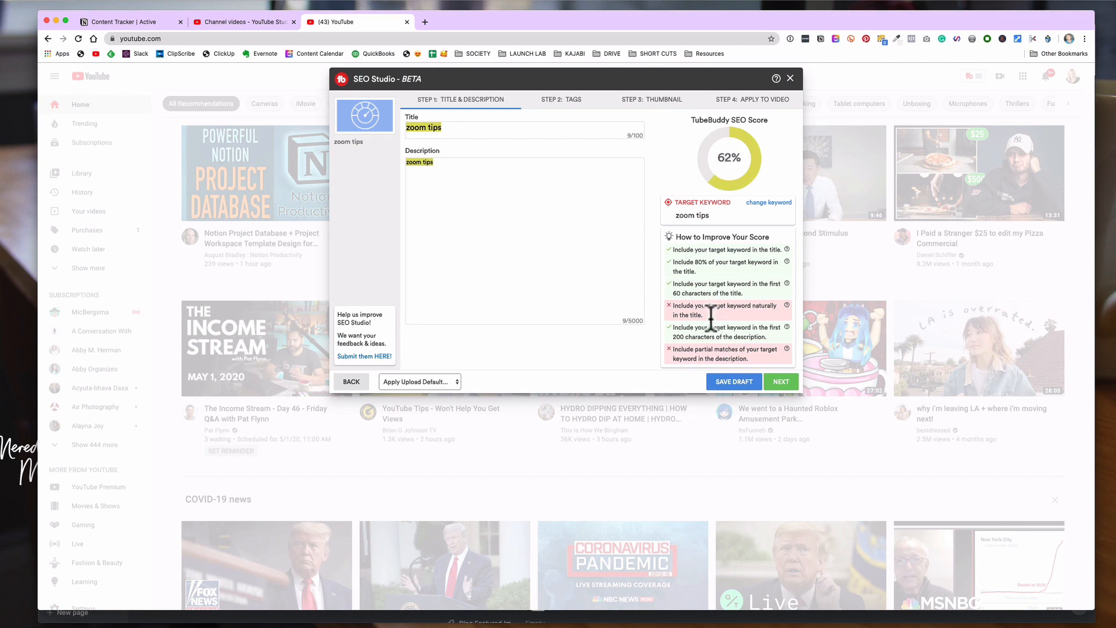
Step: Return to the SEO Studio start page without saving the zoom tips optimization and move the window lower
click(351, 384)
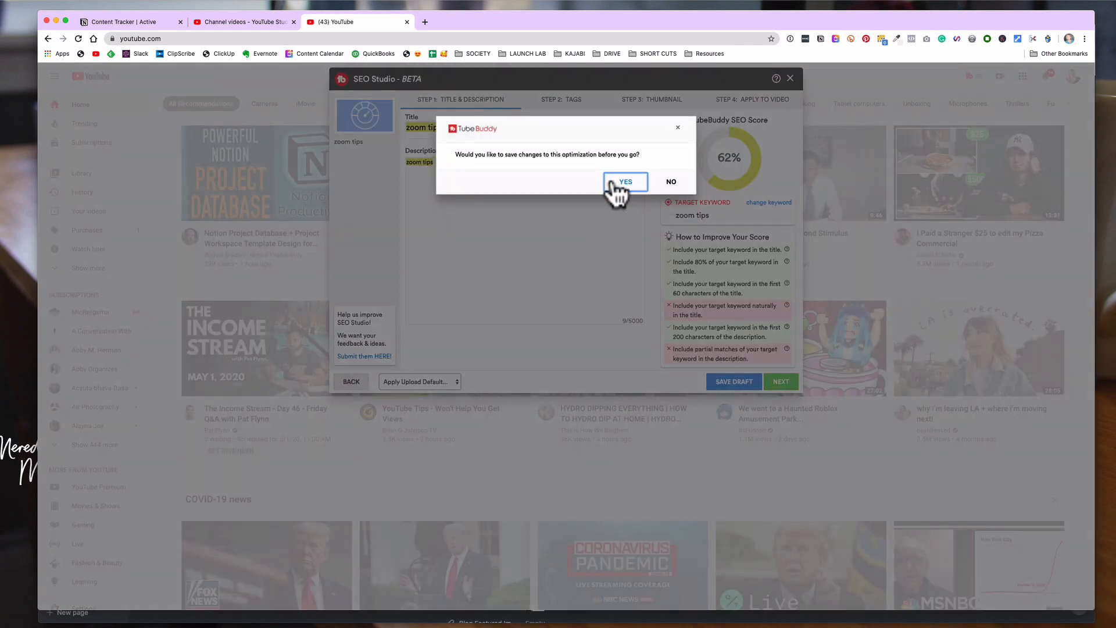
click(671, 183)
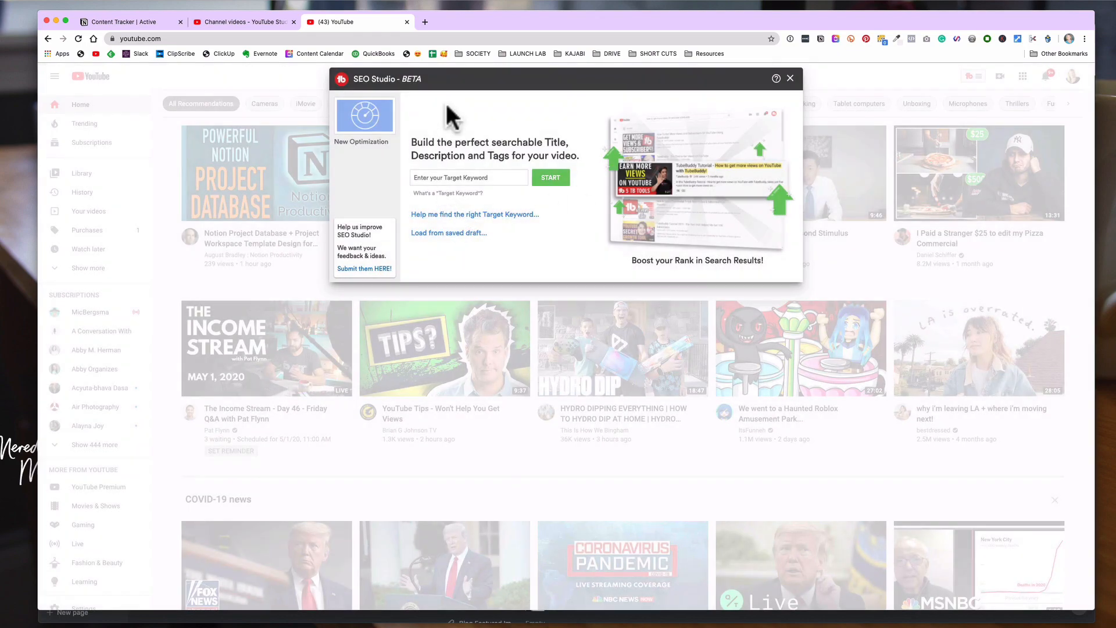
drag(464, 79, 448, 156)
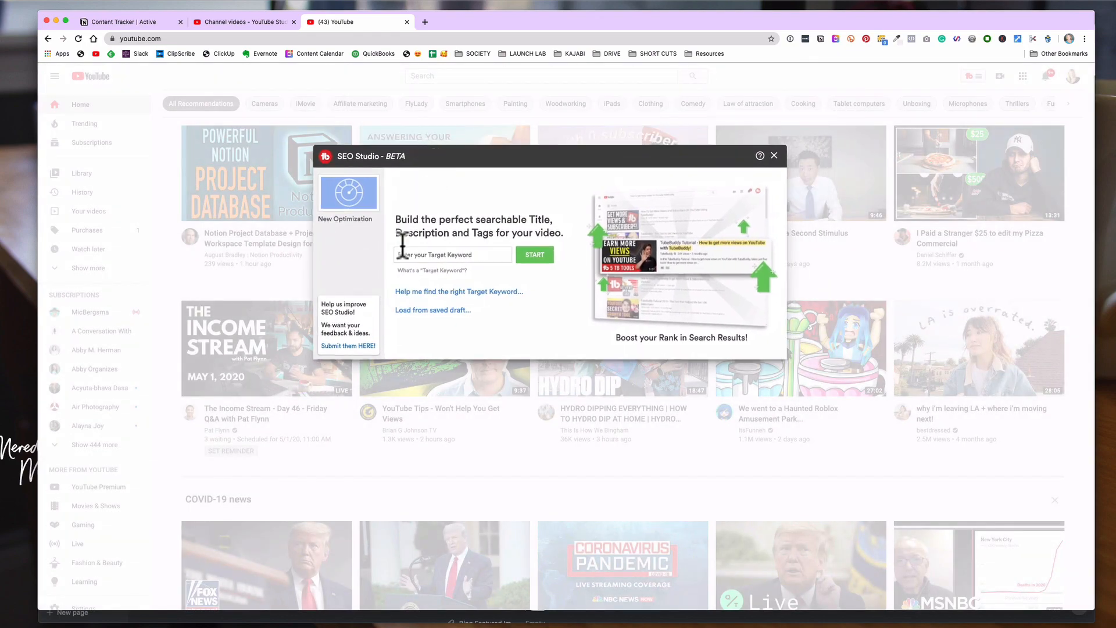
Step: Load the saved "Stop doing THIS on your Zoom calls" optimization from the applied drafts in SEO Studio
click(416, 311)
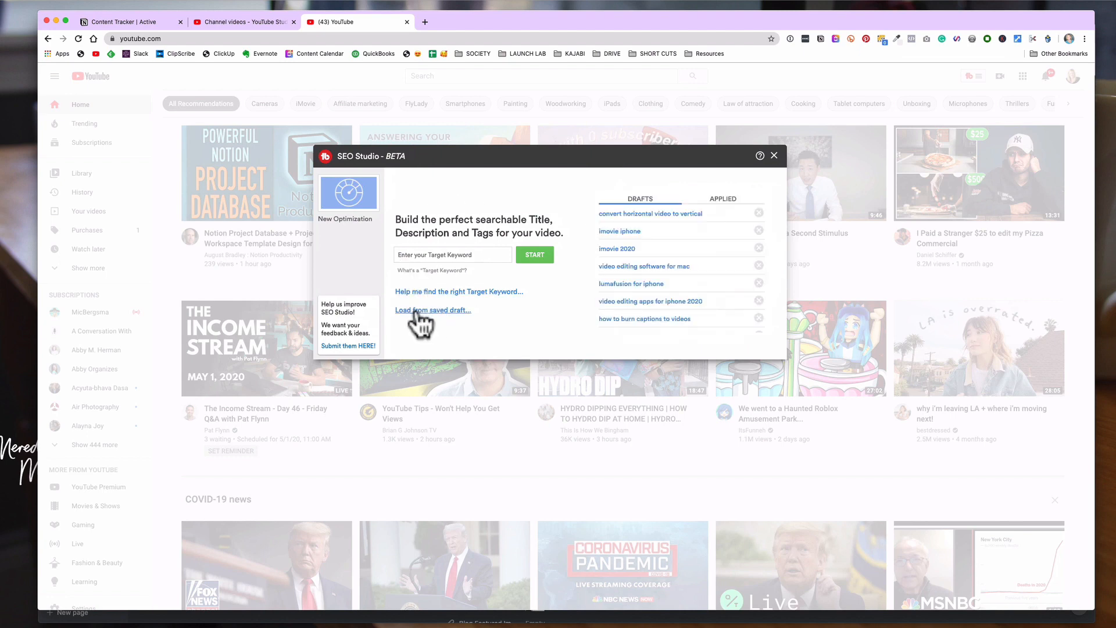
scroll(631, 313, down, 5)
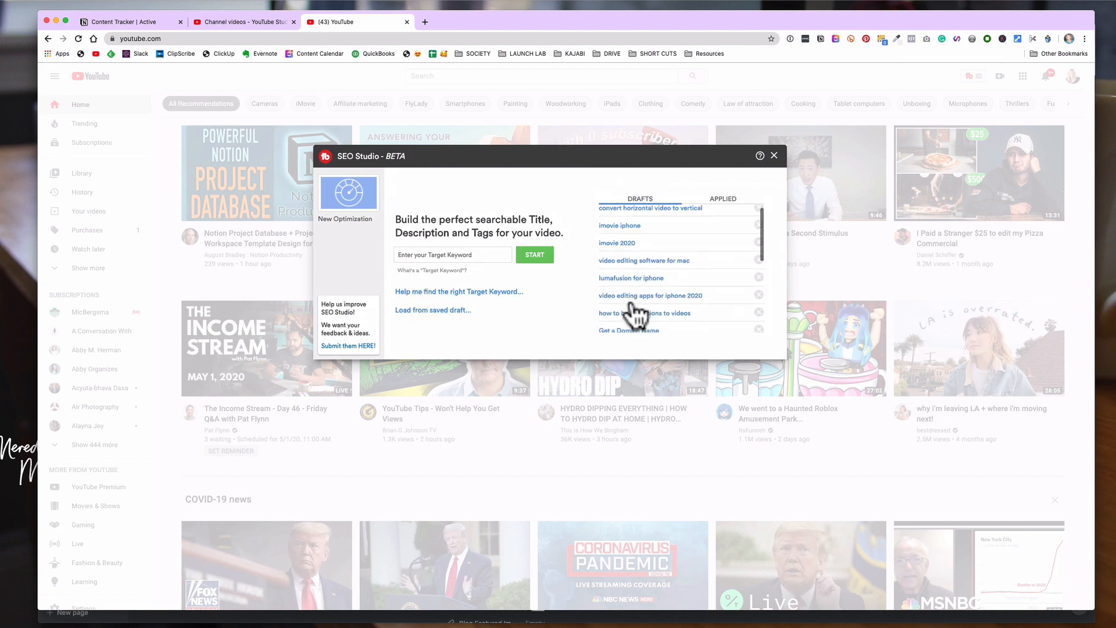
scroll(637, 306, down, 2)
click(720, 201)
click(634, 213)
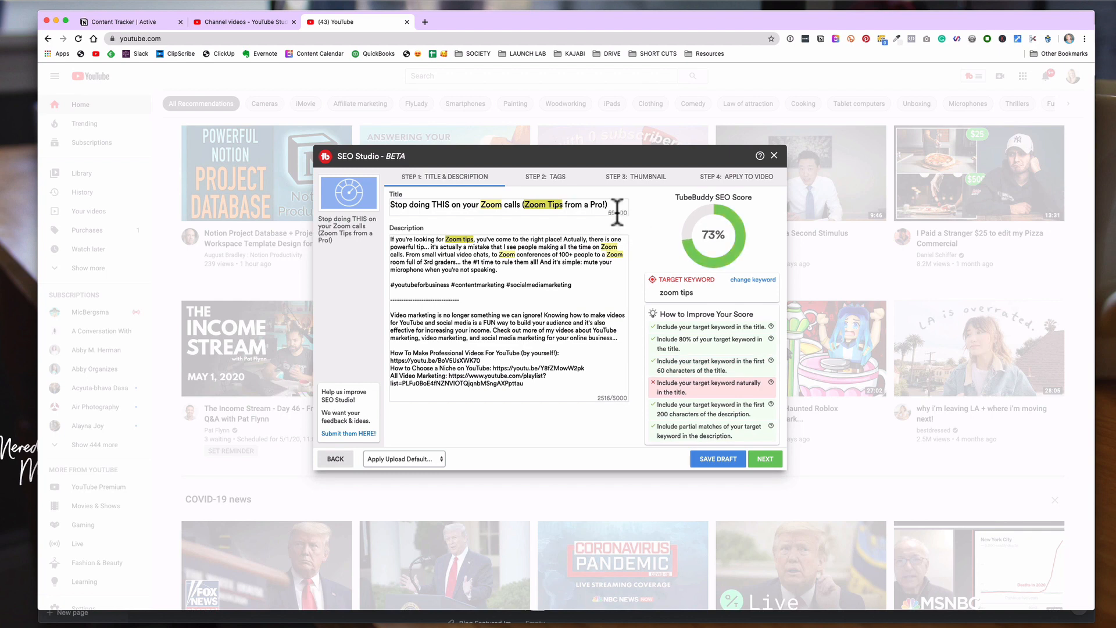
Step: Examine the video title and the opening paragraph of the description, highlighting each in turn
drag(400, 206, 574, 206)
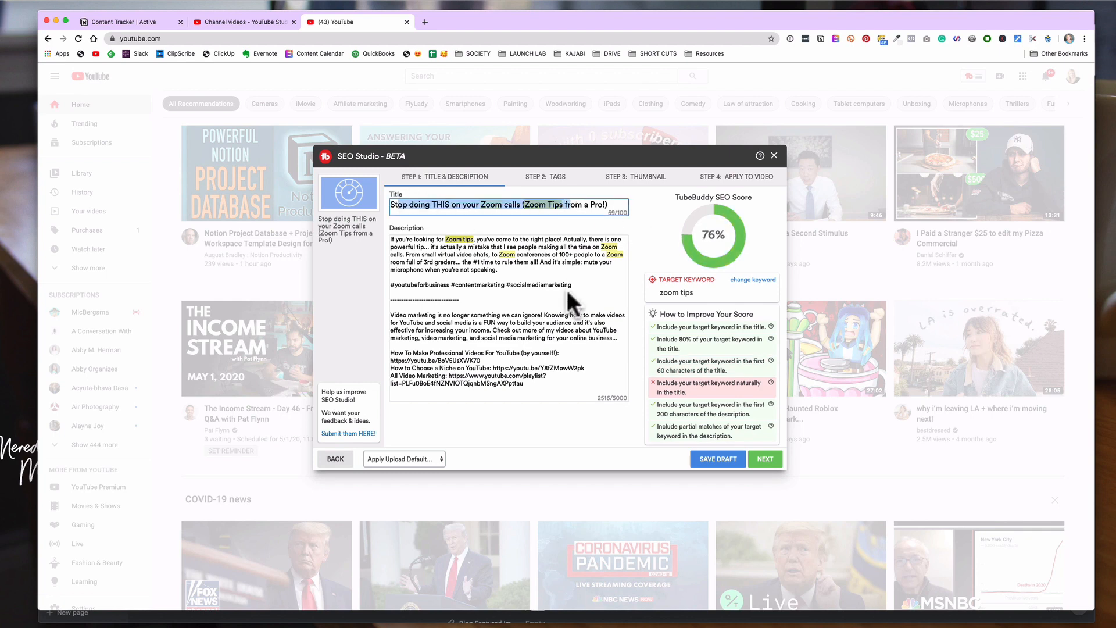
click(425, 247)
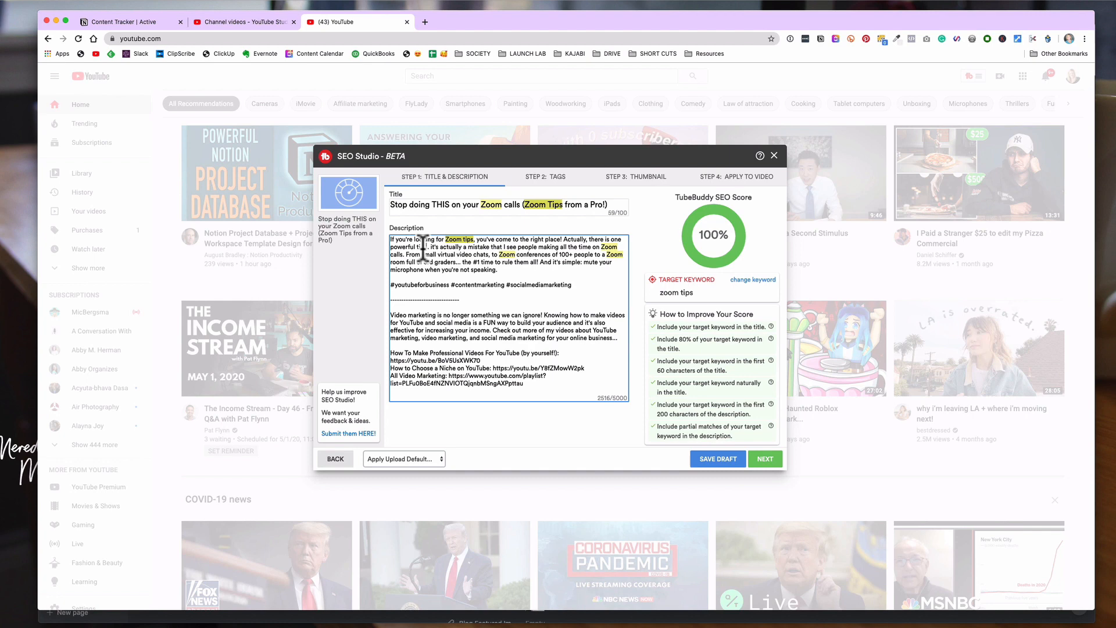
scroll(423, 248, down, 5)
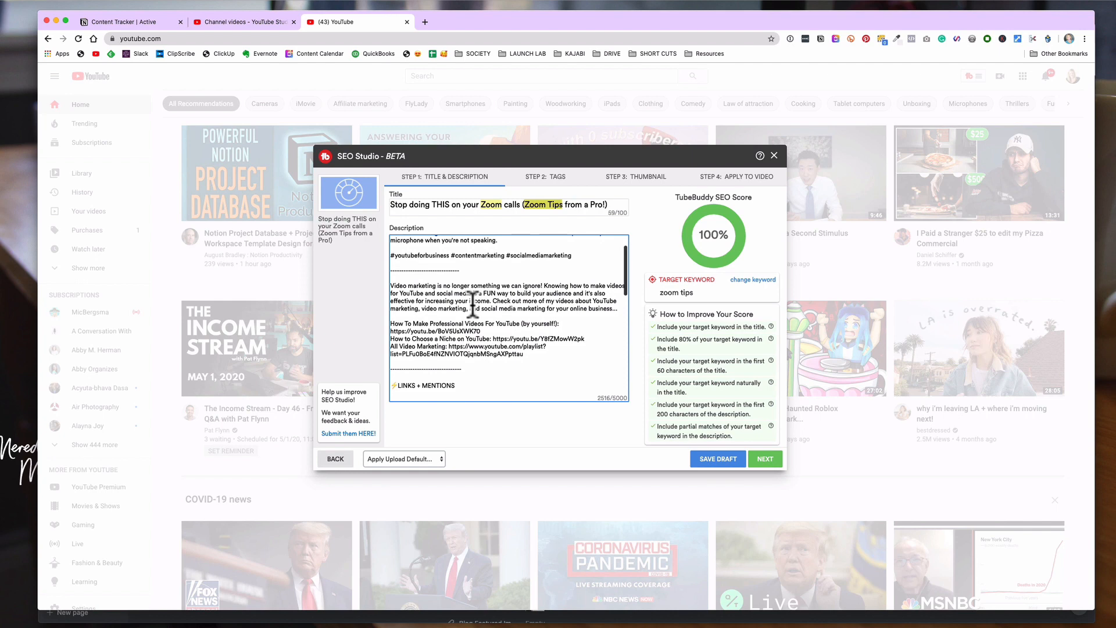
scroll(473, 301, up, 5)
drag(388, 236, 508, 269)
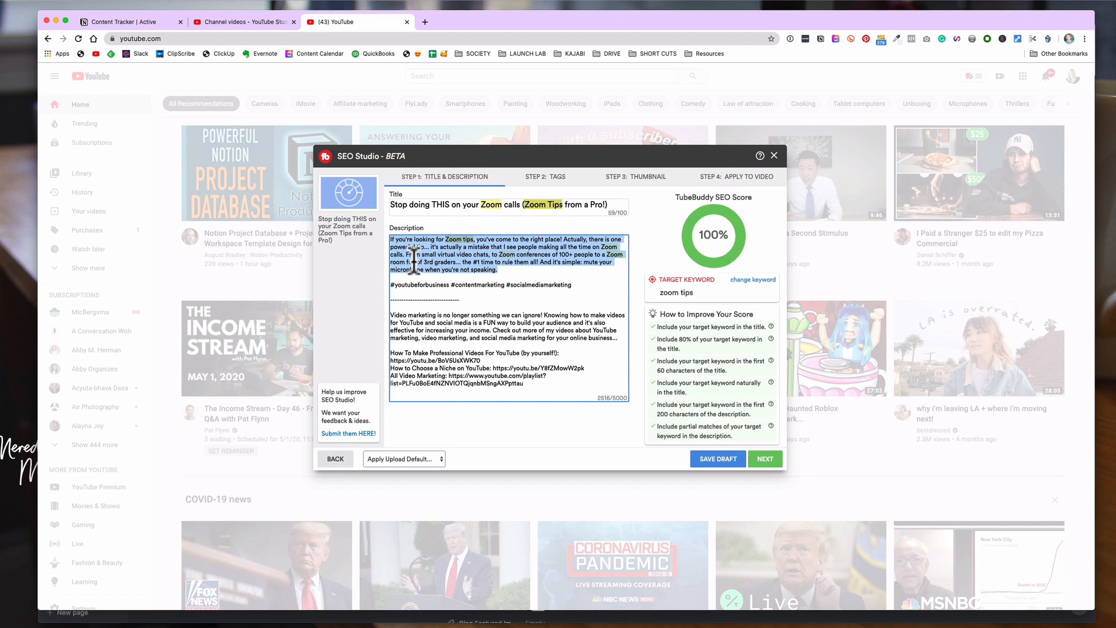
Step: Highlight the reusable part of the description and view the upload default options without applying one
drag(405, 287, 433, 400)
click(416, 457)
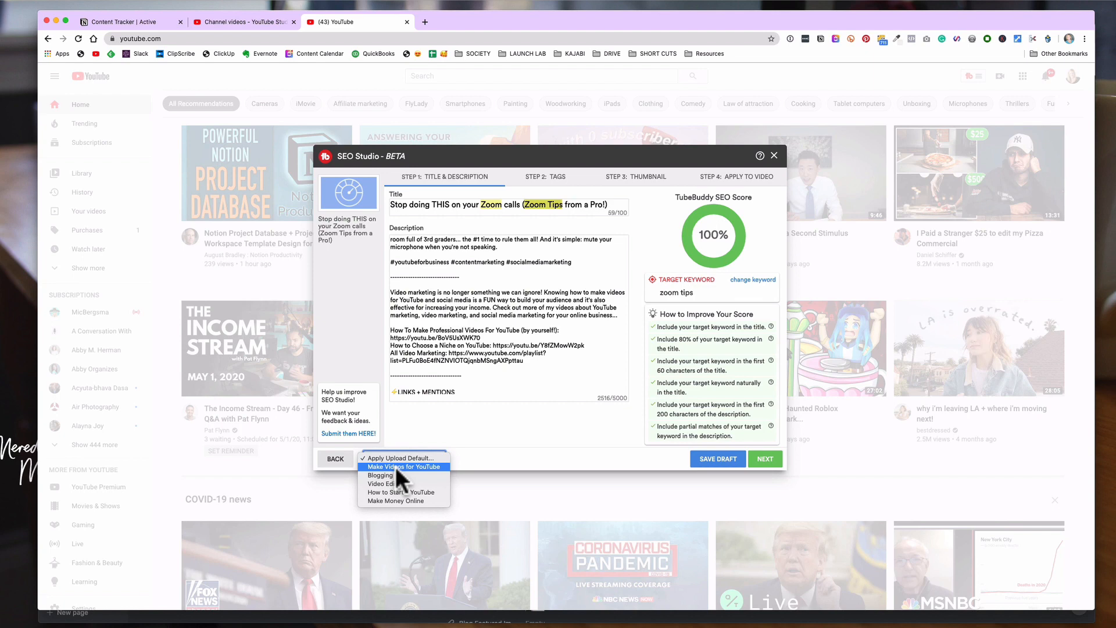
click(449, 324)
click(424, 300)
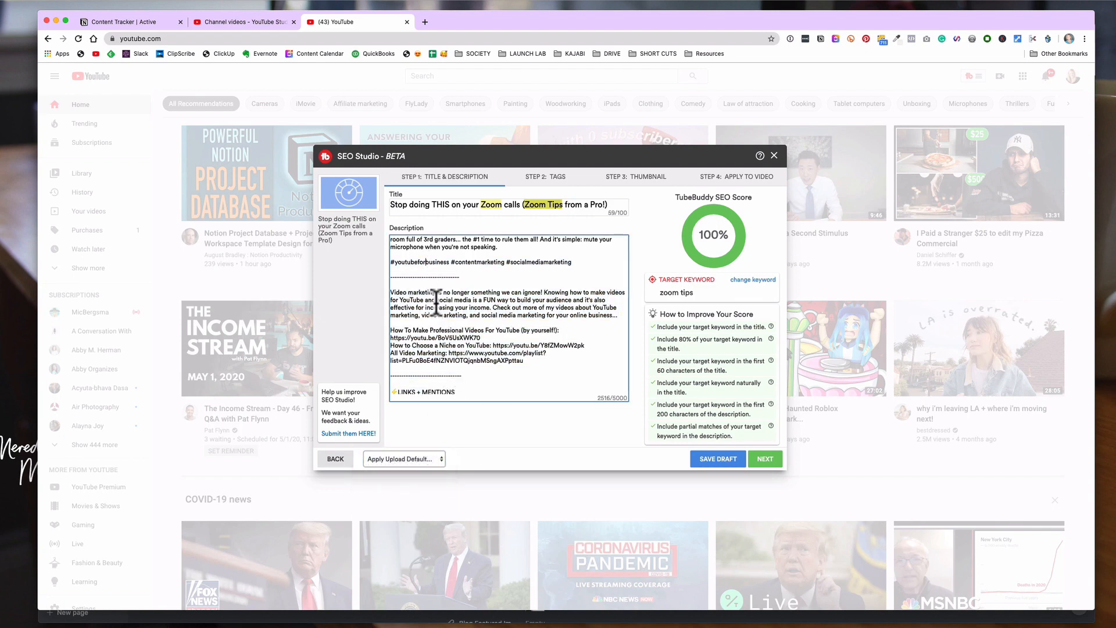
Step: Examine the rest of the description, from the video marketing paragraph through the links and channel introduction
drag(393, 290, 531, 354)
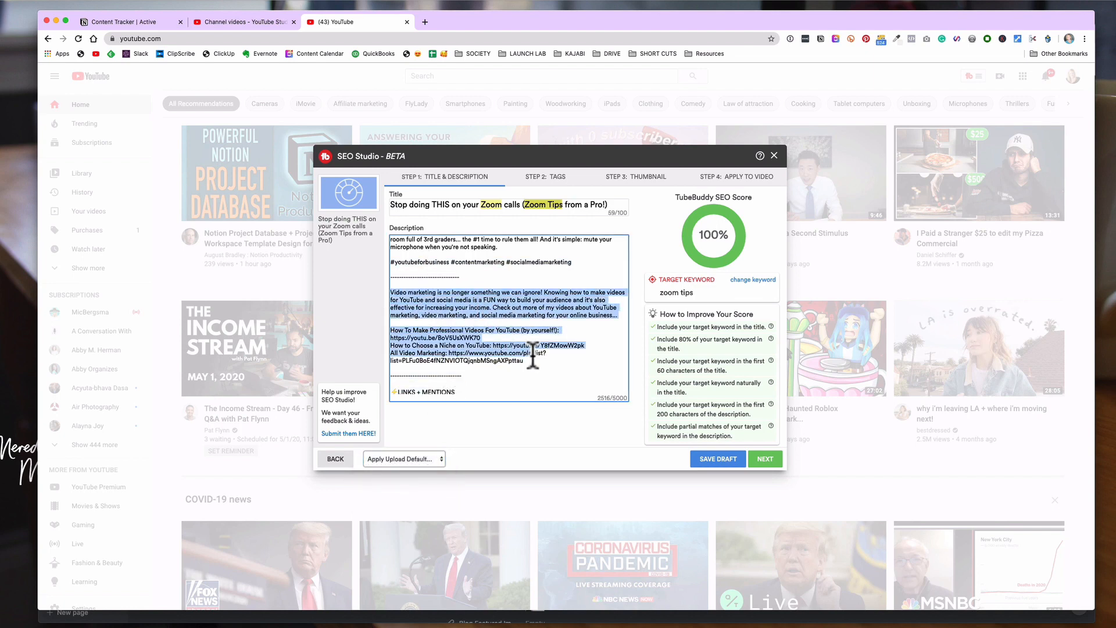
scroll(530, 354, down, 3)
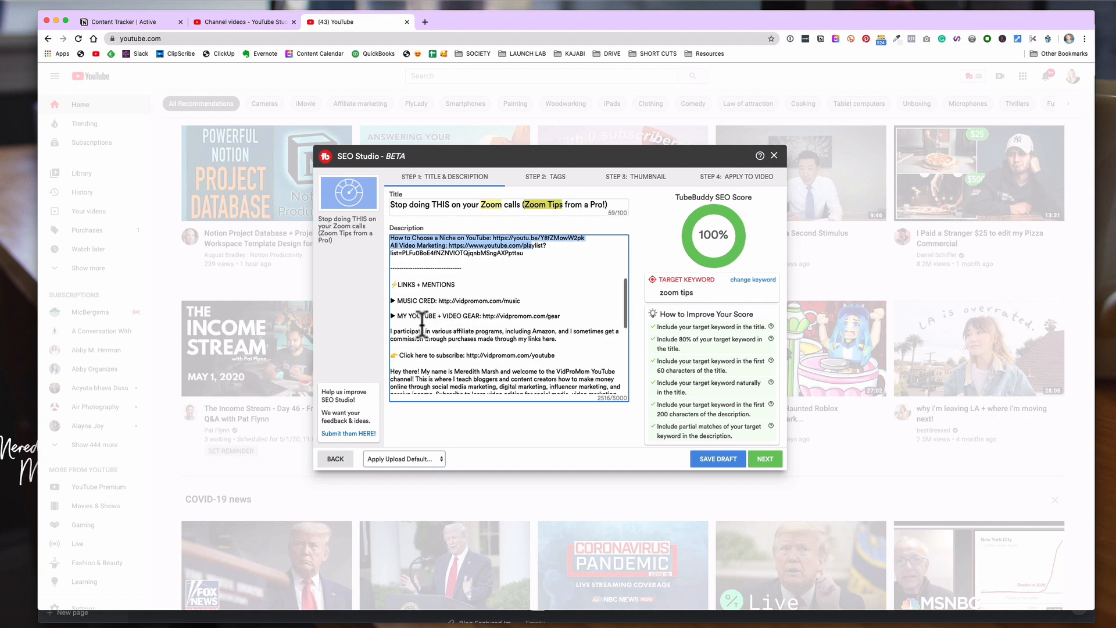
scroll(422, 320, down, 2)
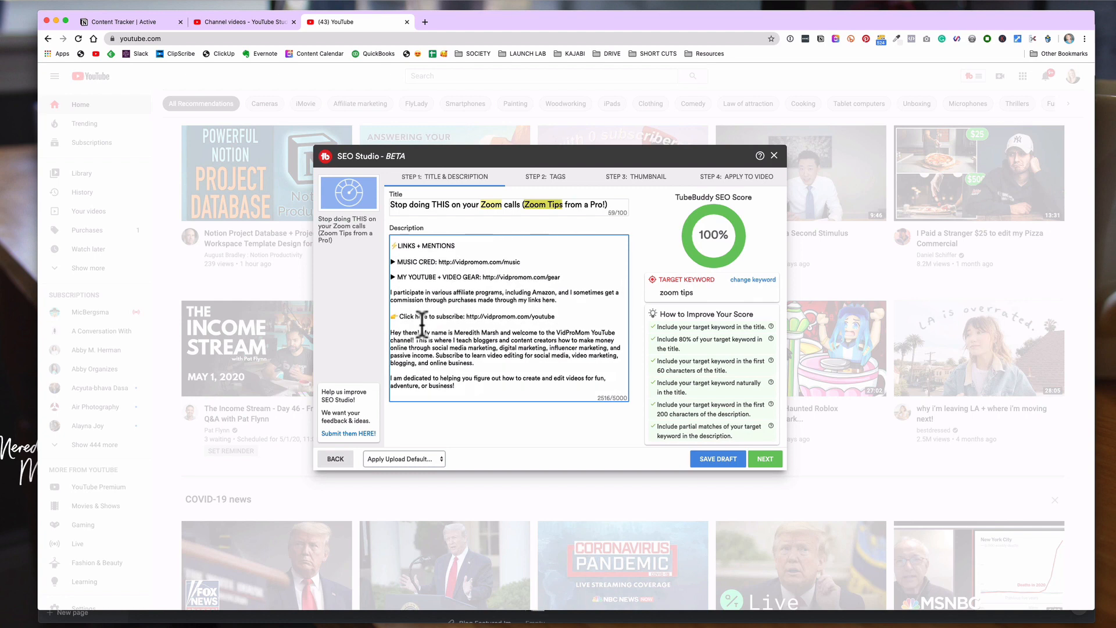
scroll(422, 318, down, 3)
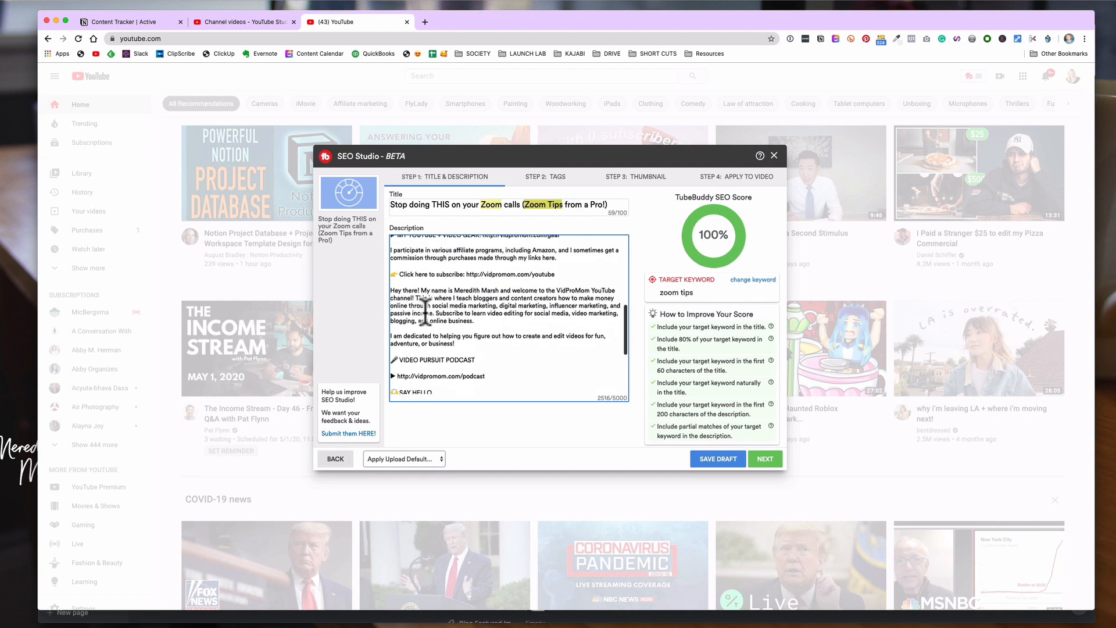
Step: Examine the podcast, social and contact links ending the description, and highlight its opening paragraph about Zoom tips
scroll(426, 311, down, 4)
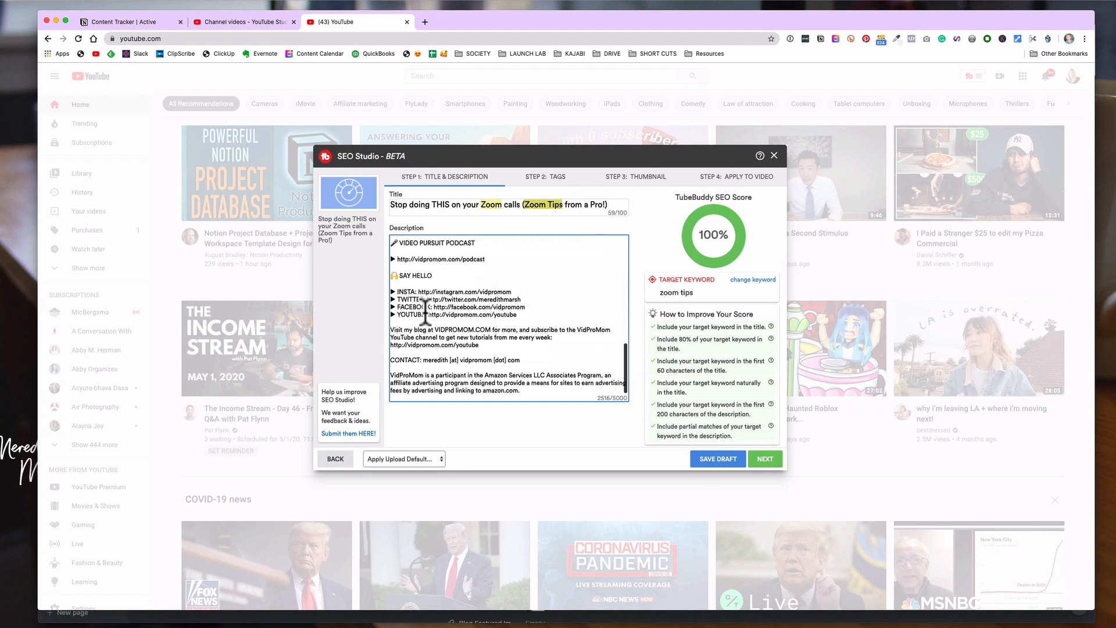
scroll(511, 297, up, 15)
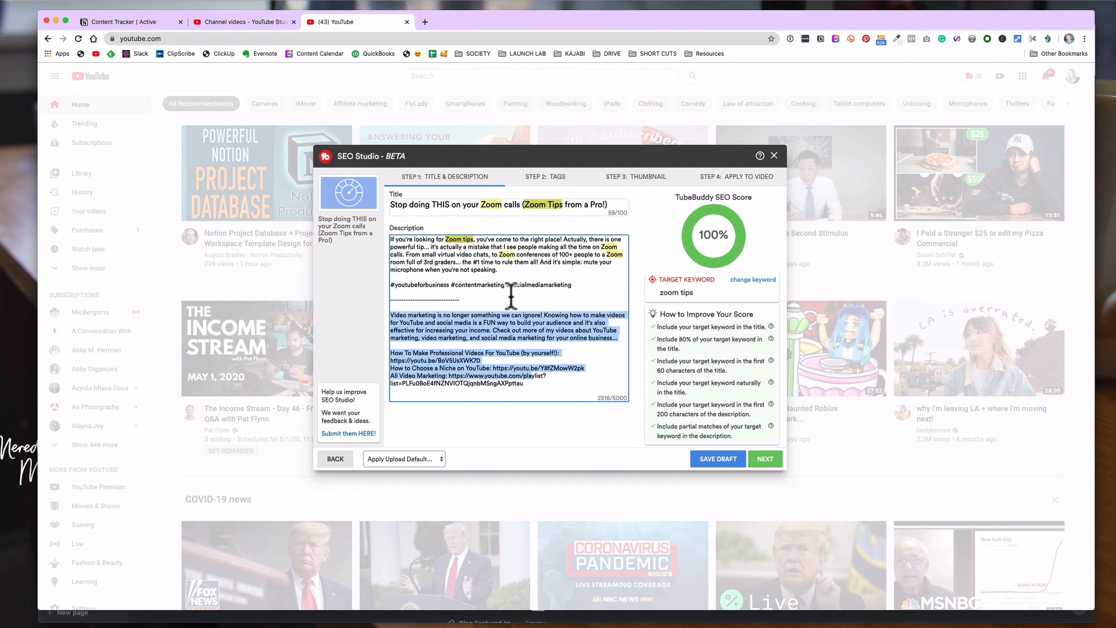
drag(391, 239, 530, 268)
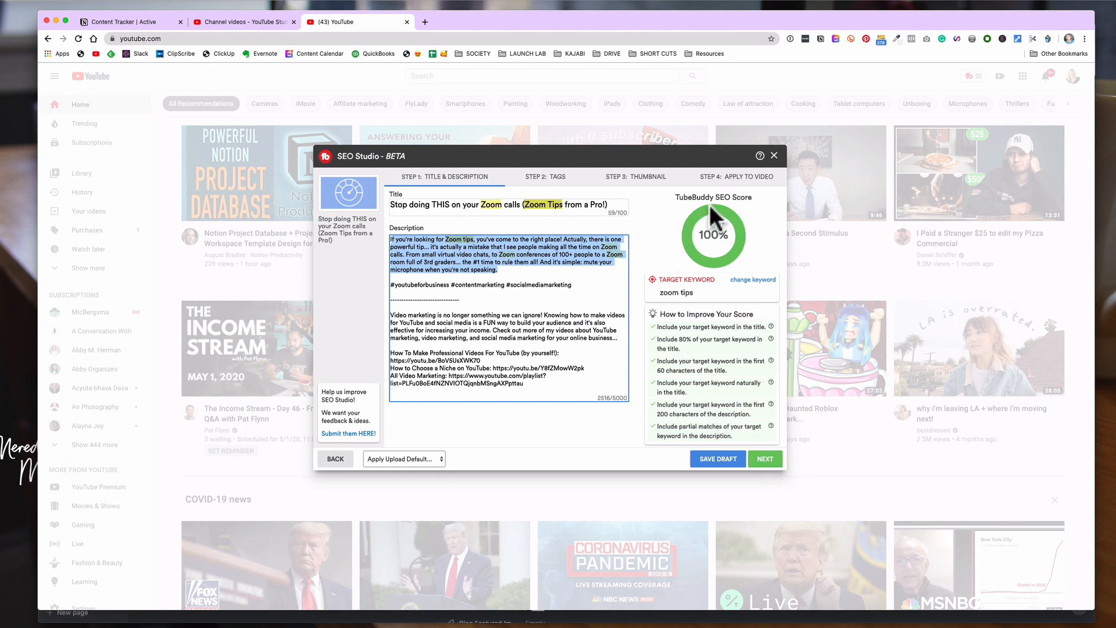
Step: Proceed to the tags stage of the optimization and examine the tags already added for the video
click(771, 465)
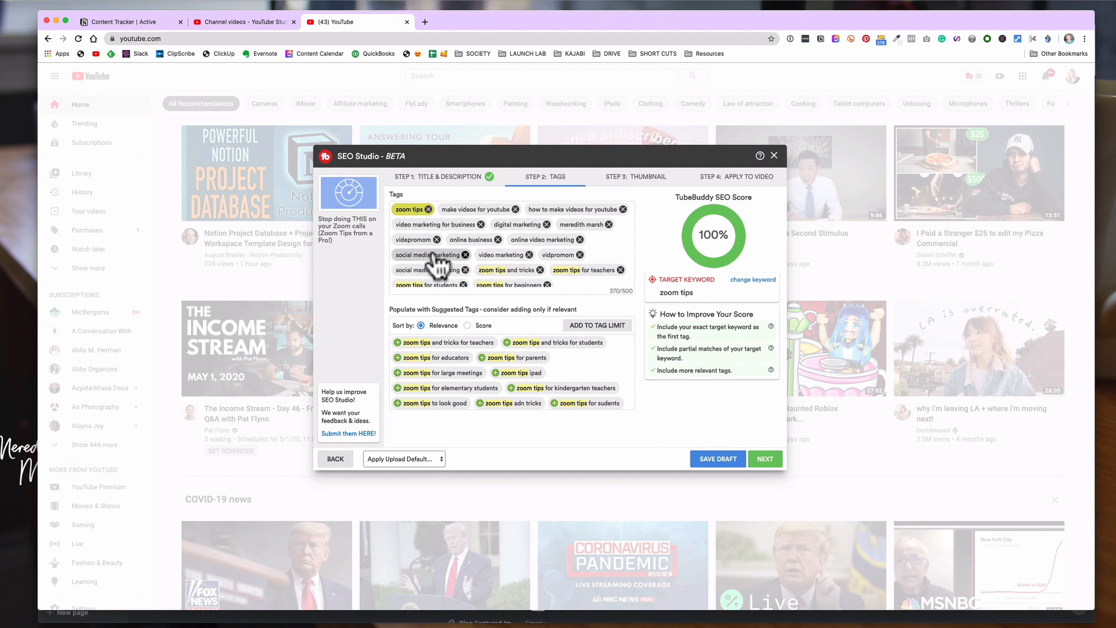
scroll(501, 251, down, 1)
scroll(501, 251, up, 1)
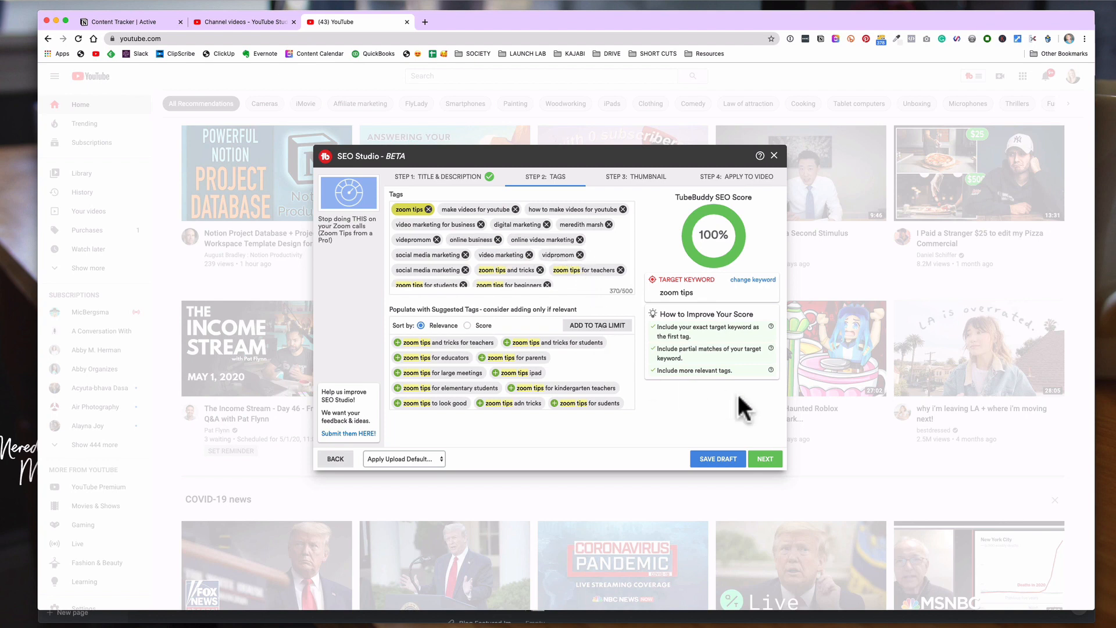
Step: Compare the thumbnail with competing "zoom tips" videos and save the optimization as a draft
click(763, 459)
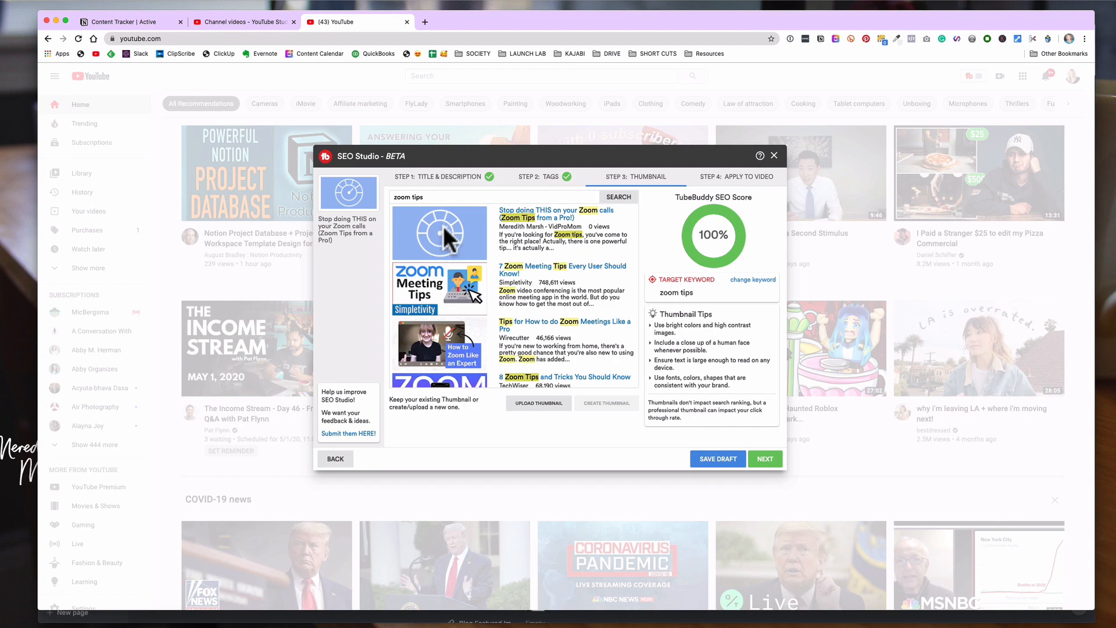
scroll(445, 262, down, 5)
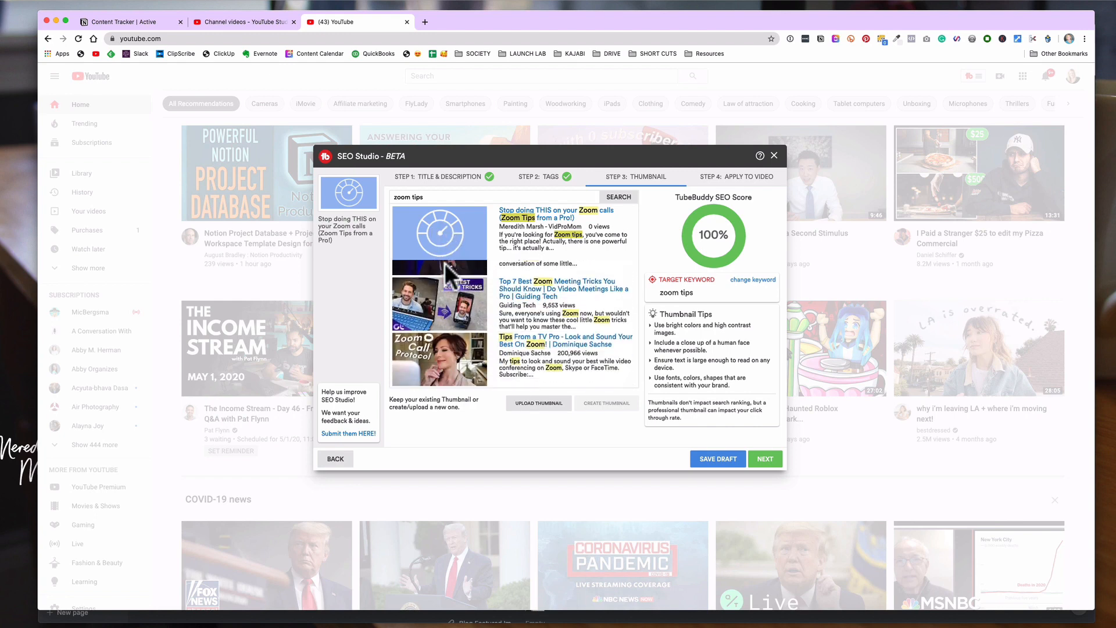
scroll(445, 263, down, 5)
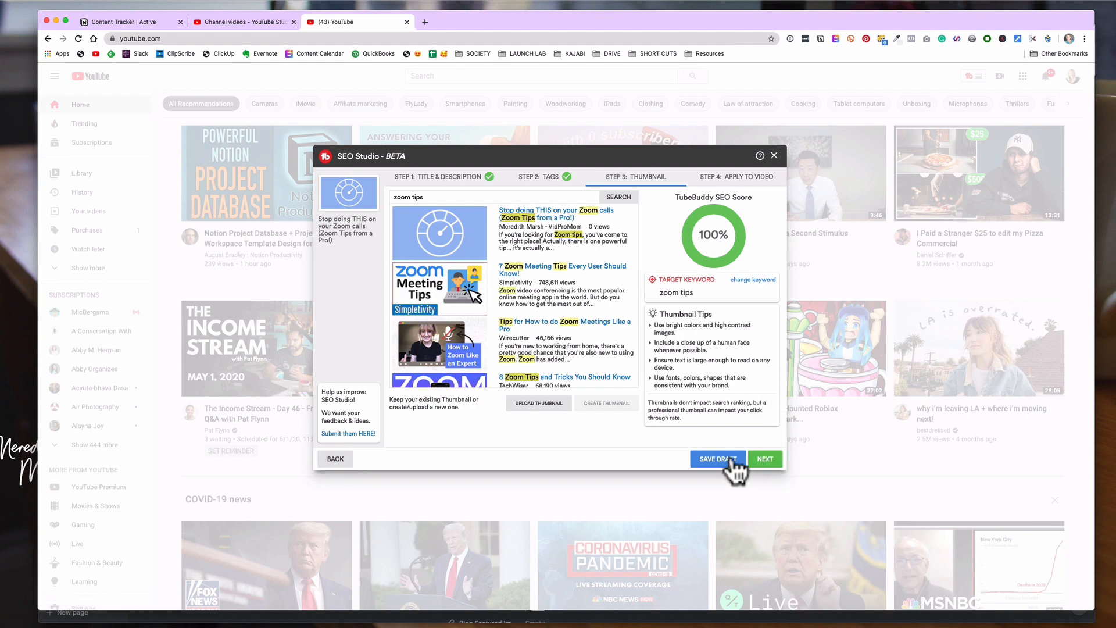
click(765, 459)
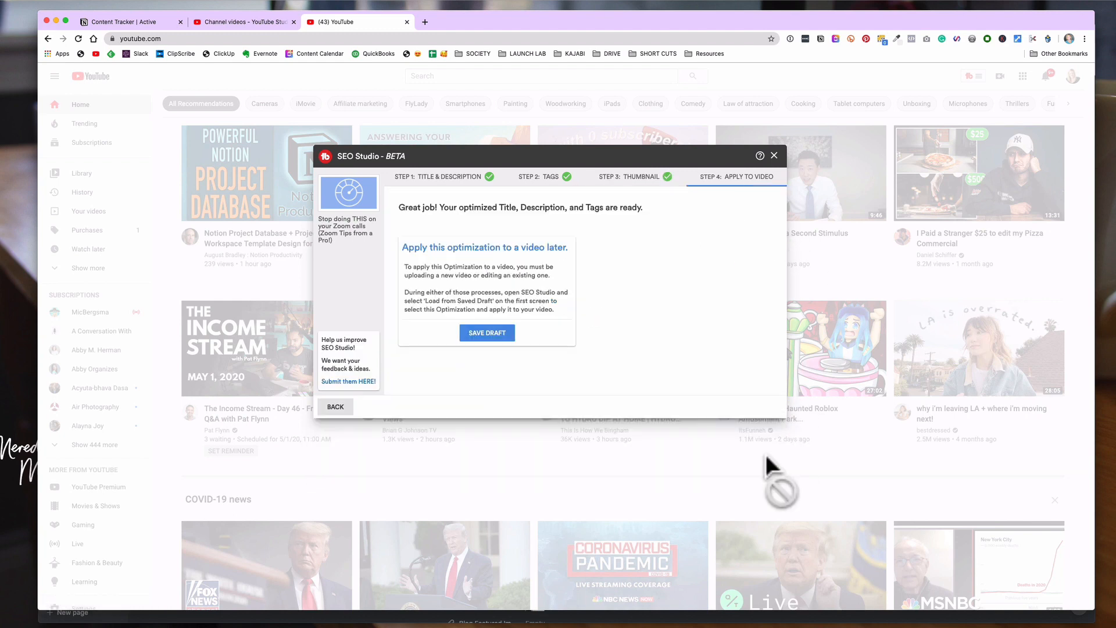
click(486, 335)
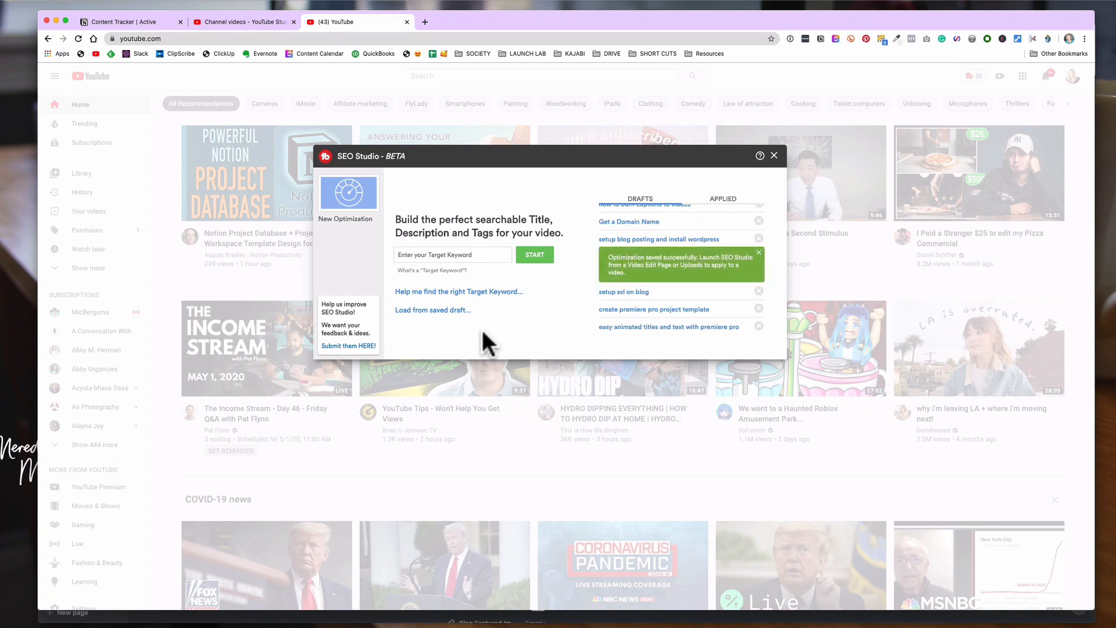
Step: Switch to YouTube Studio, apply the existing "zoom tips" SEO Studio optimization to the uploaded video and highlight the imported title
click(251, 23)
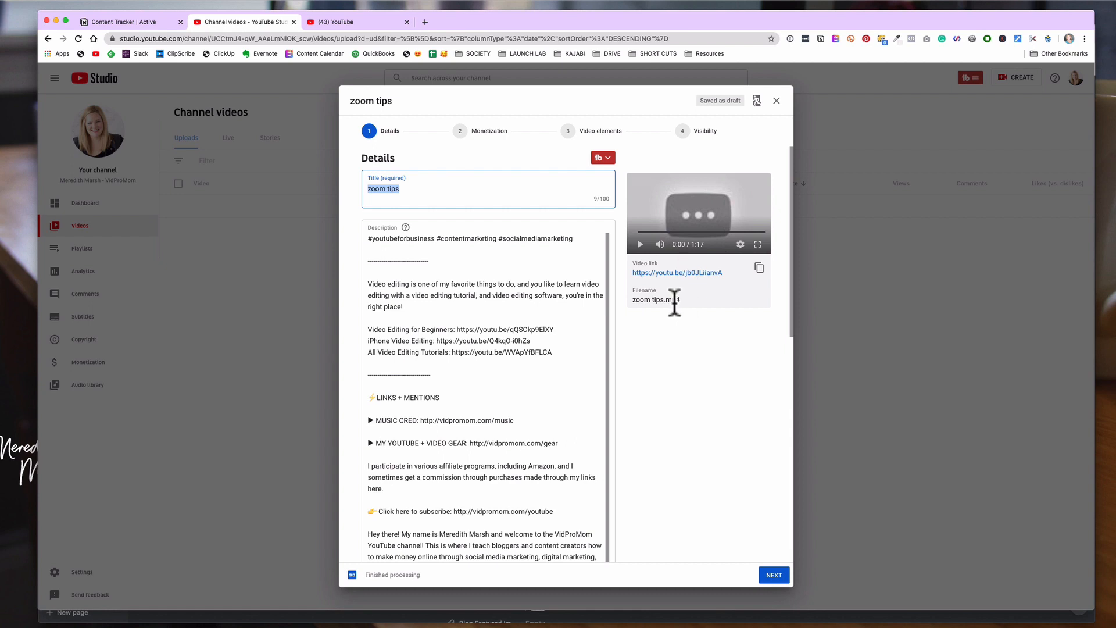
click(604, 160)
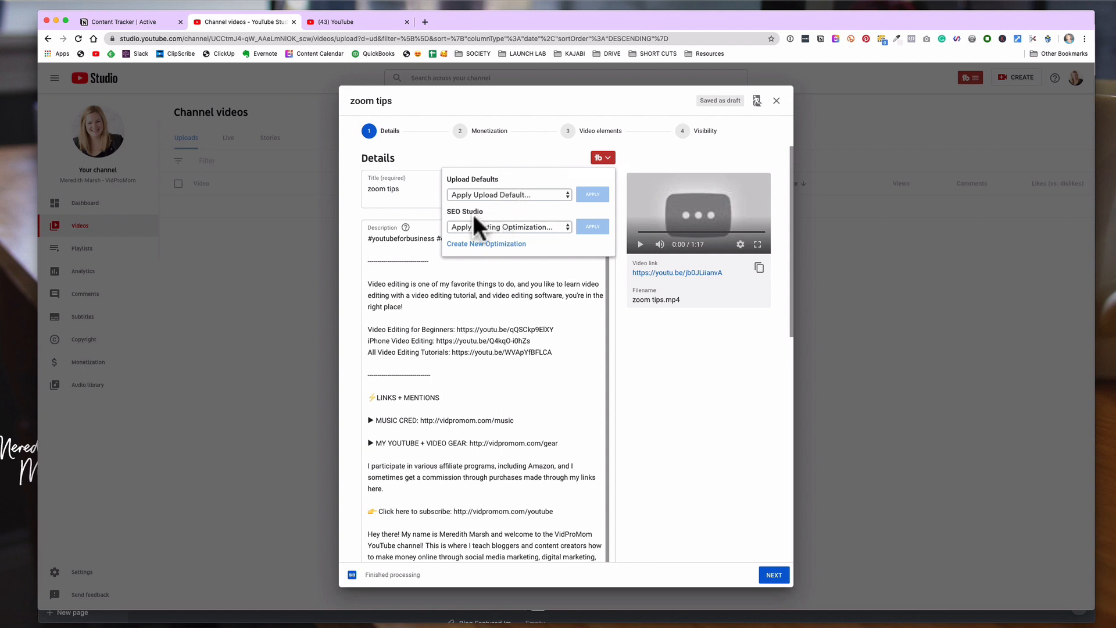
click(549, 224)
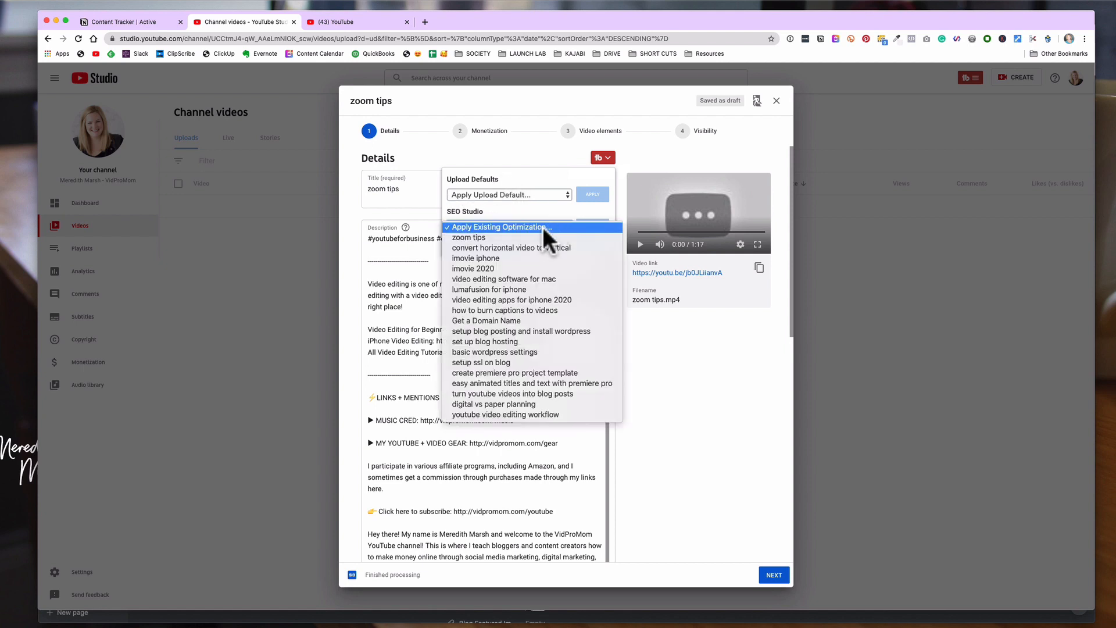
click(466, 236)
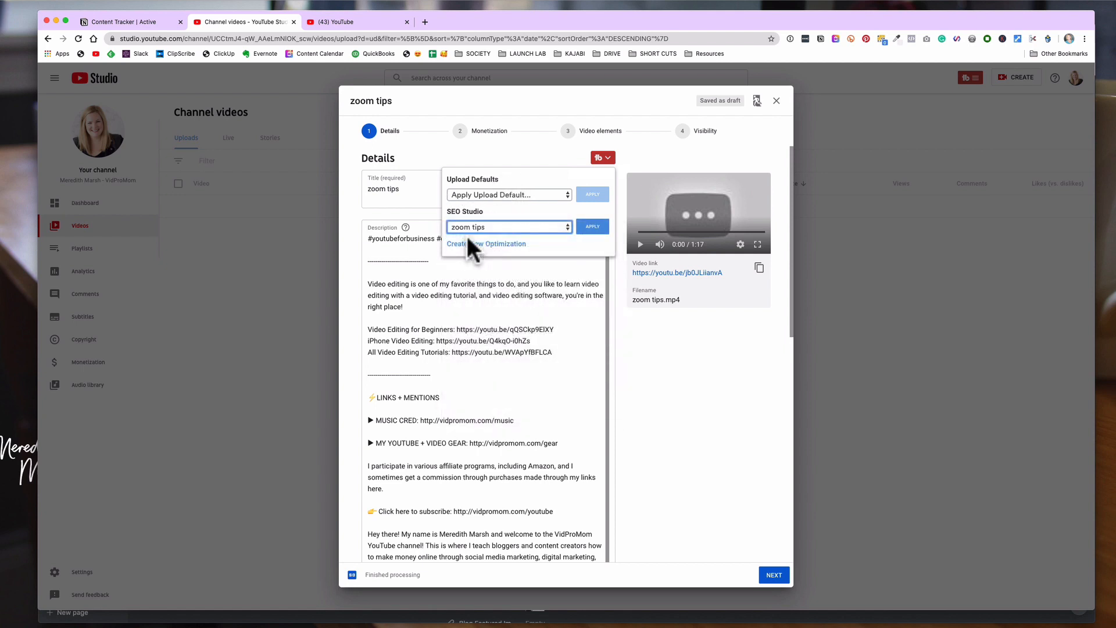
click(591, 229)
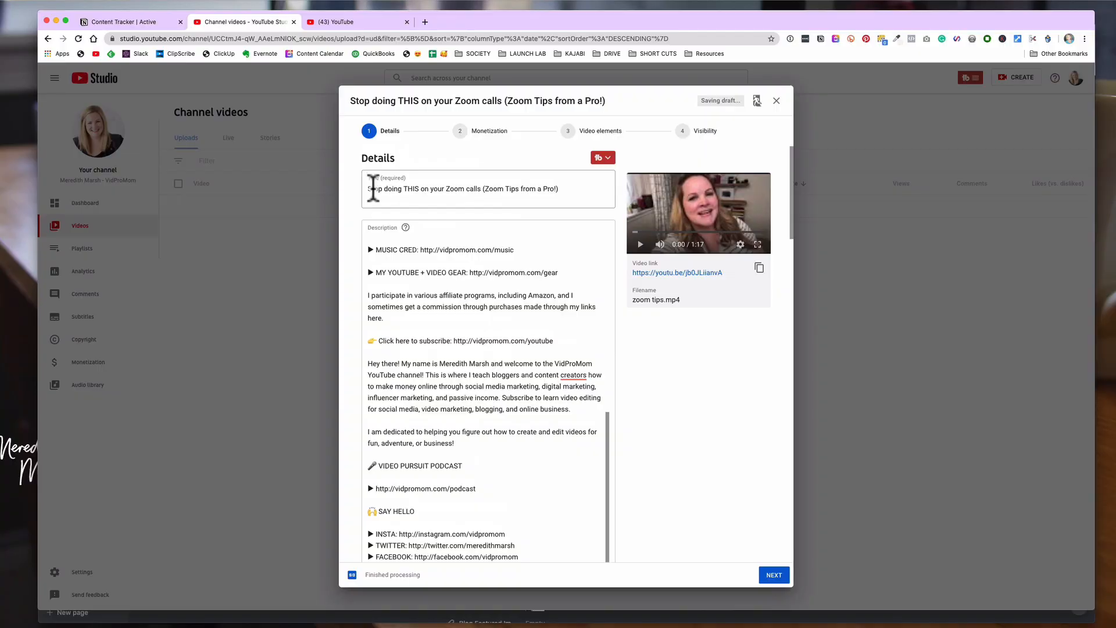
drag(371, 189, 557, 190)
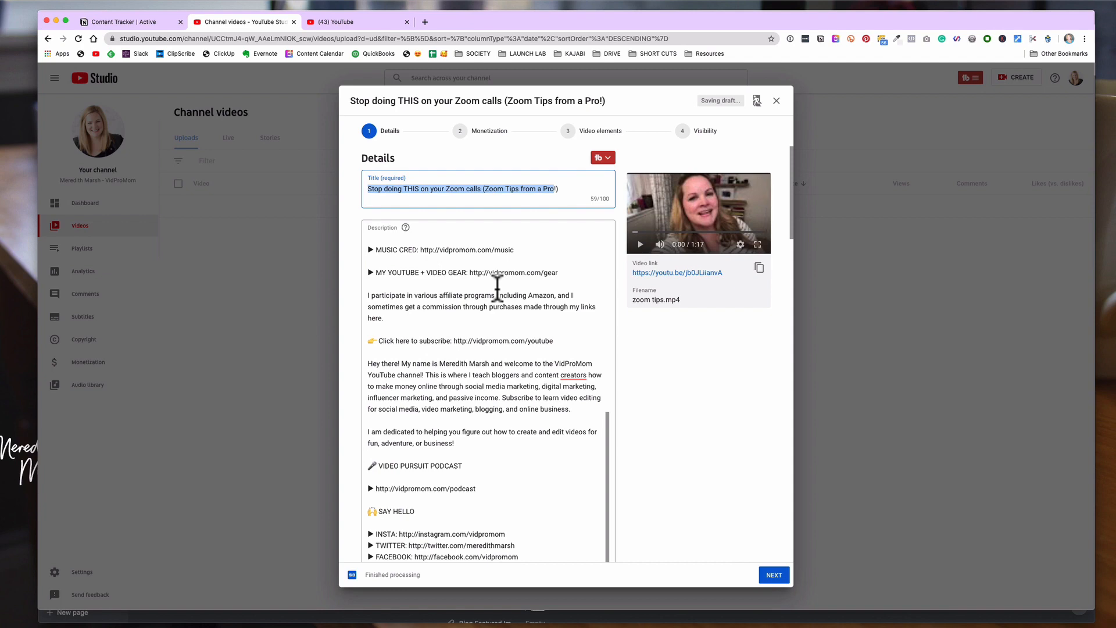
Step: Upload zoom-tips.jpg as the video's custom thumbnail
scroll(497, 287, down, 10)
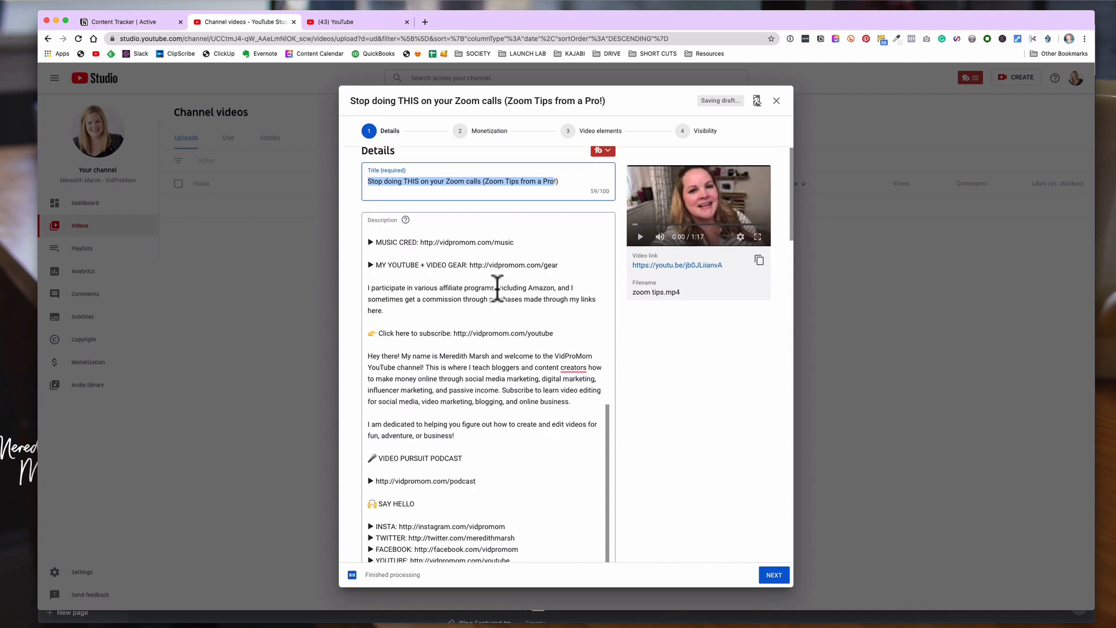
scroll(497, 286, down, 1)
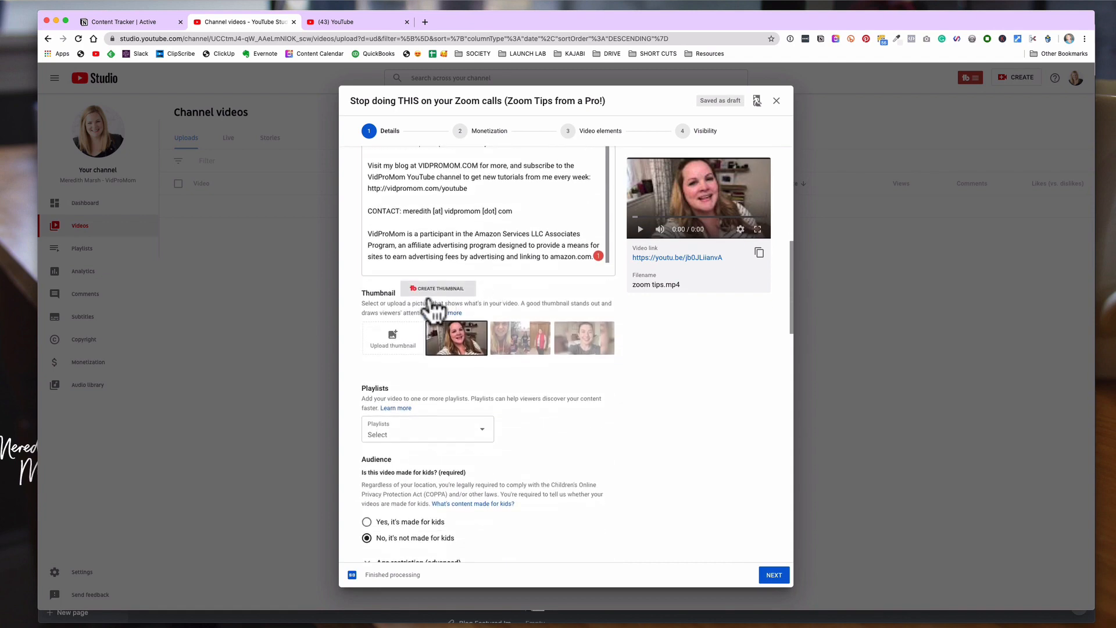
click(395, 340)
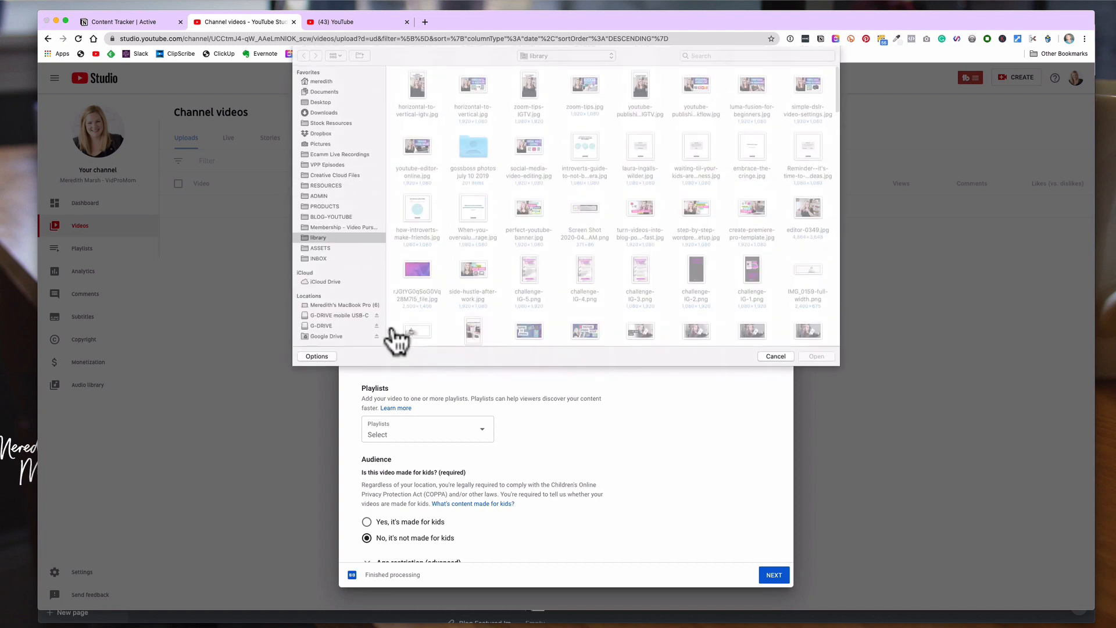
double_click(587, 82)
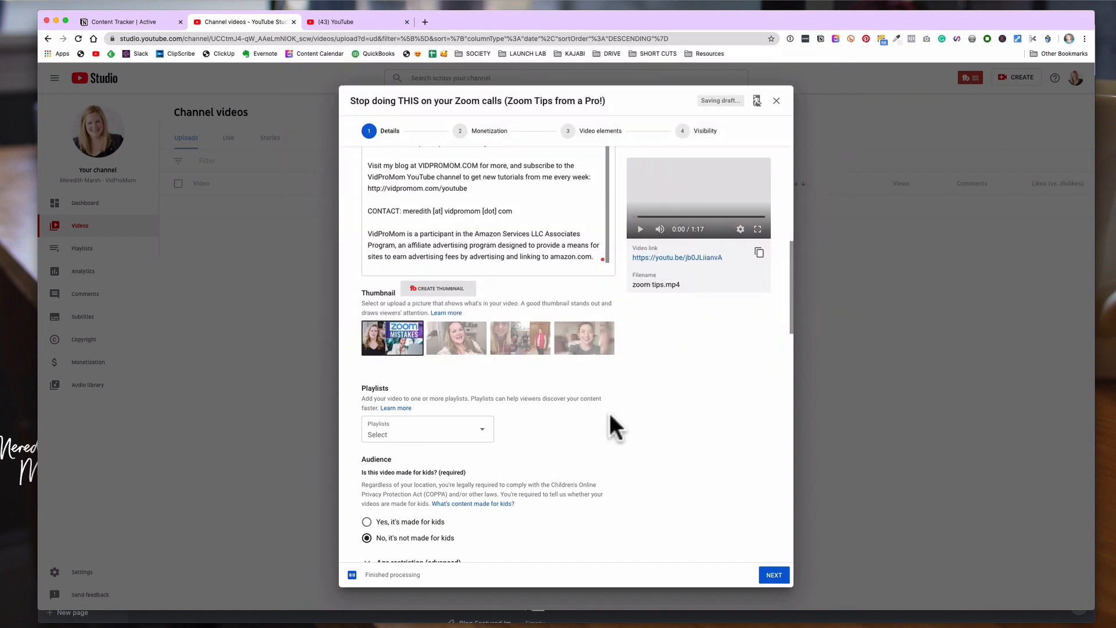
Step: Add the video to the "Video Marketing for Business" playlist
scroll(608, 411, down, 2)
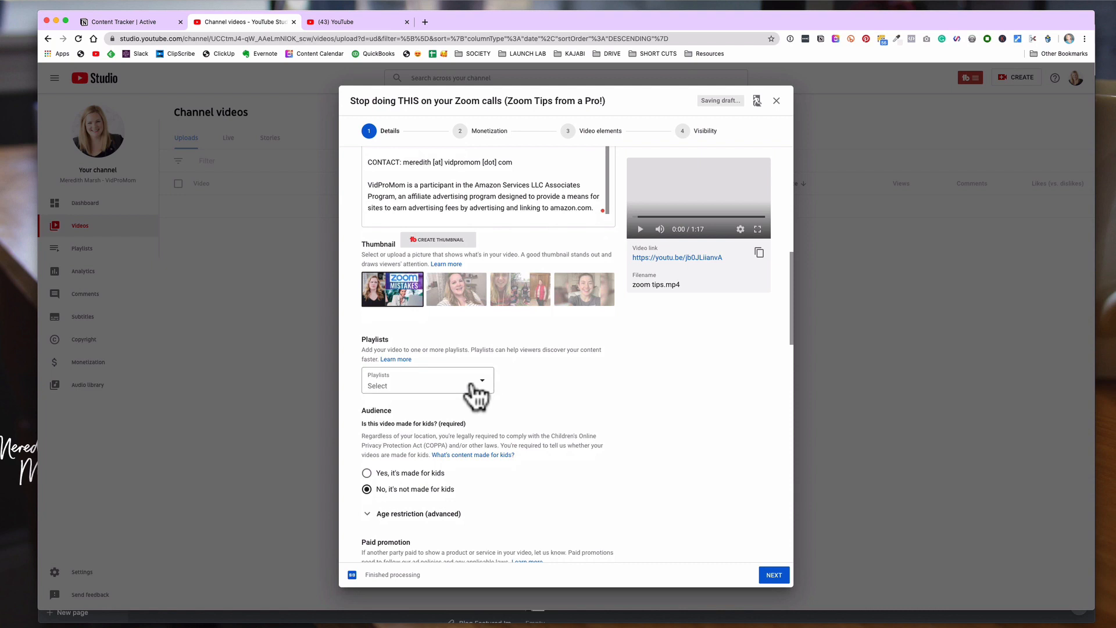
click(473, 387)
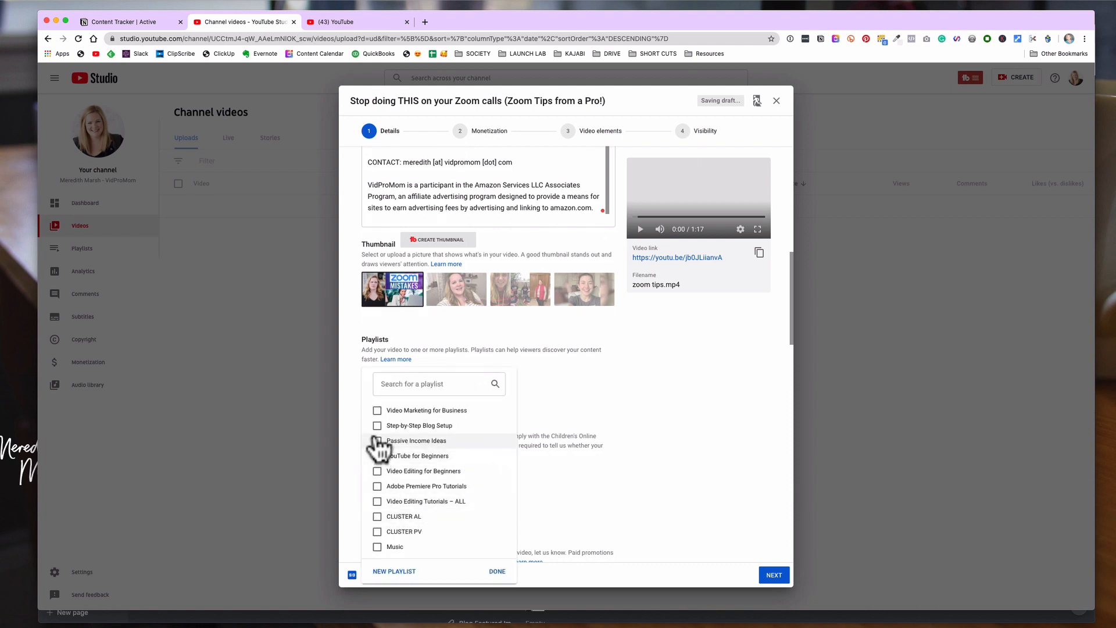
click(377, 411)
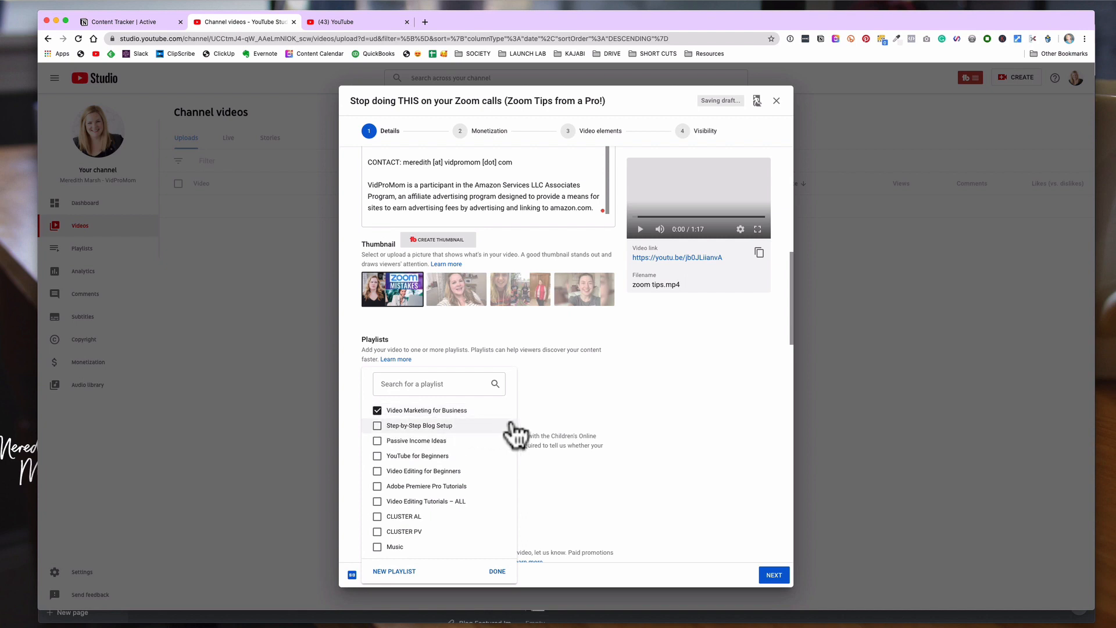
click(615, 405)
Step: Review the remaining video details: audience, paid promotion, imported tags, language, license, category and comment settings
scroll(616, 405, down, 3)
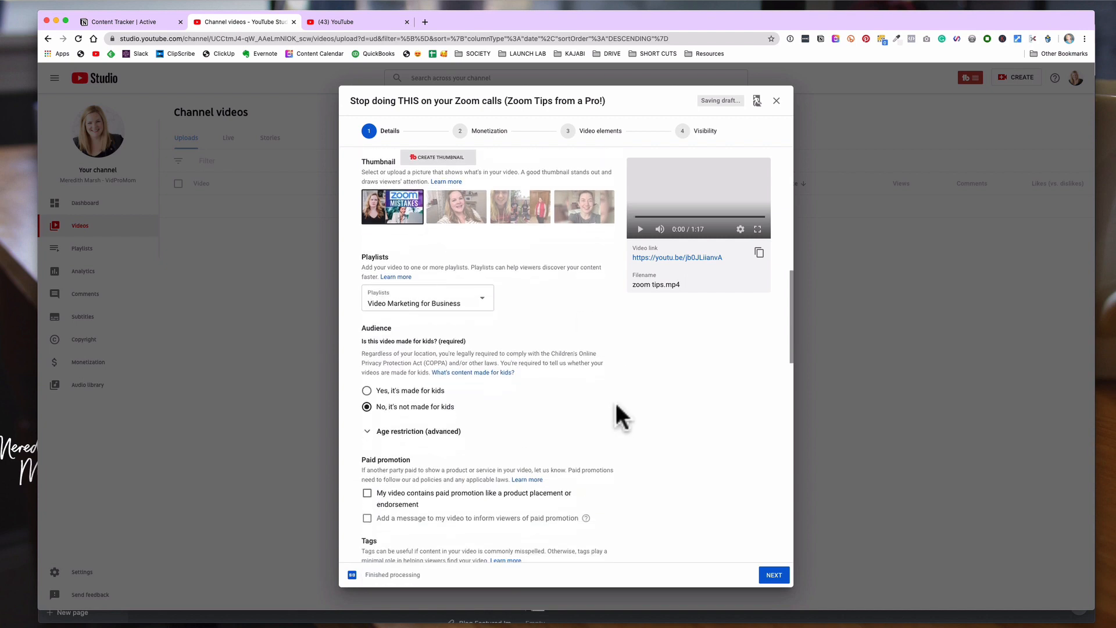
scroll(616, 406, down, 5)
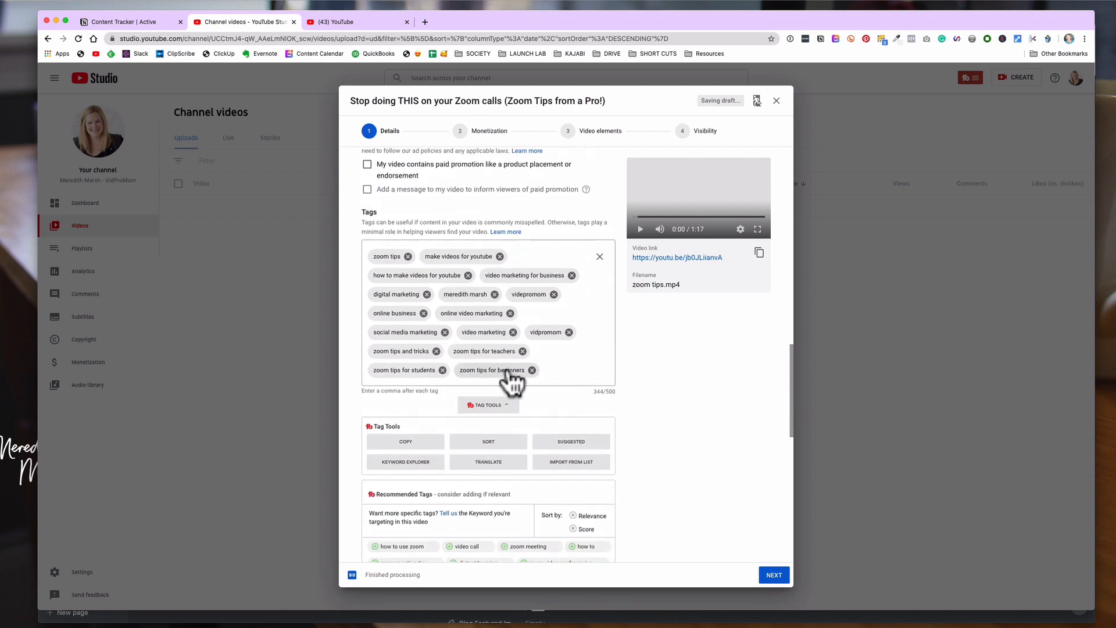
scroll(638, 434, down, 10)
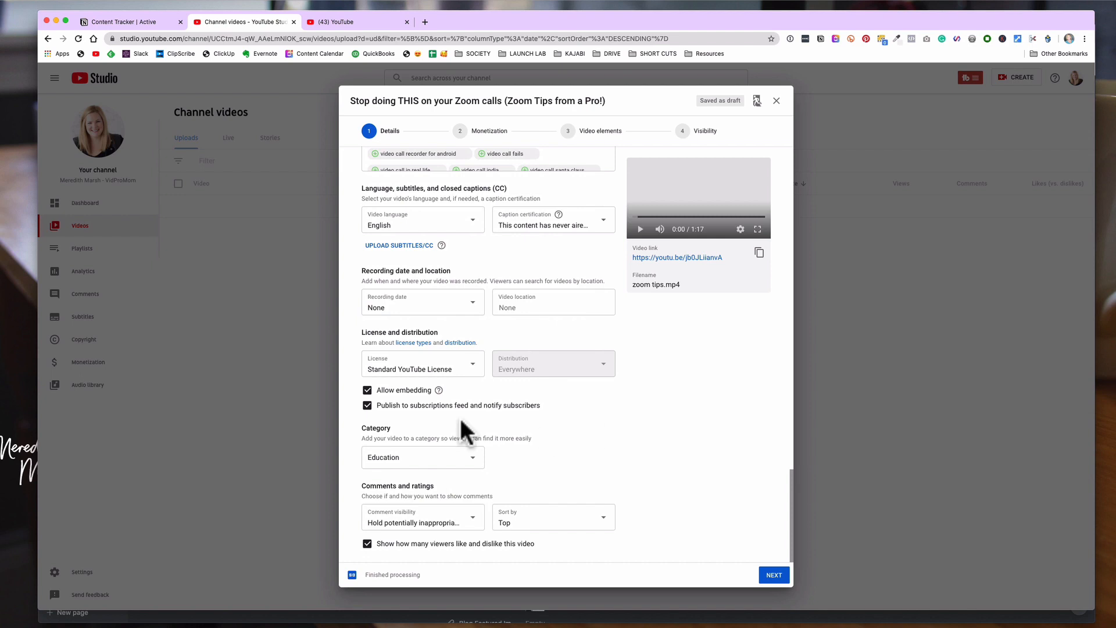
Step: Set the video's monetization to Off and continue to the video elements
click(774, 576)
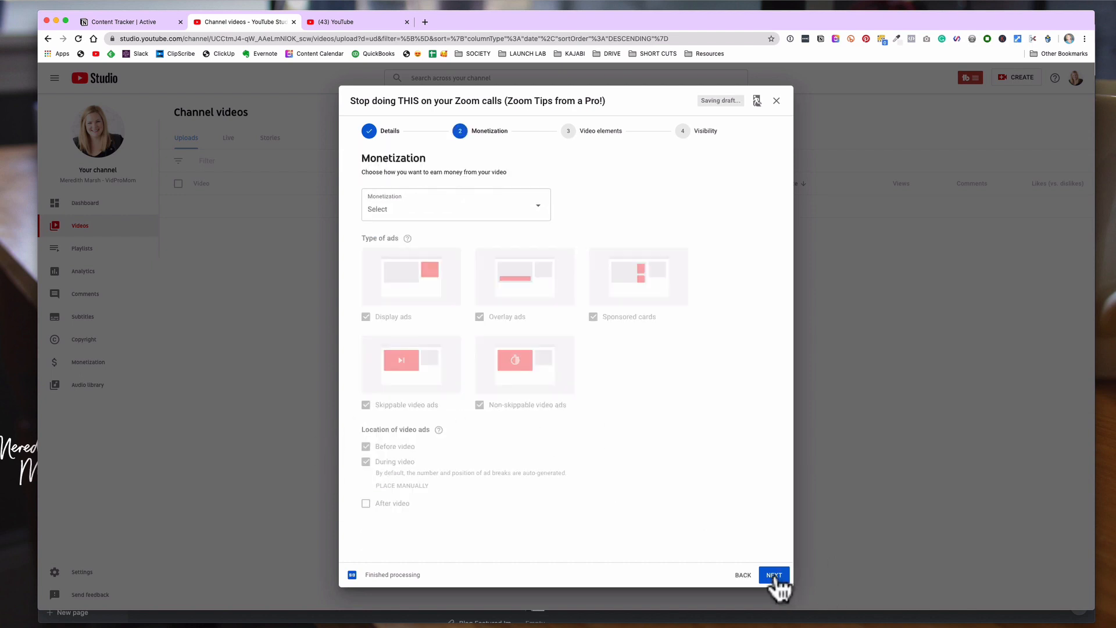
click(429, 222)
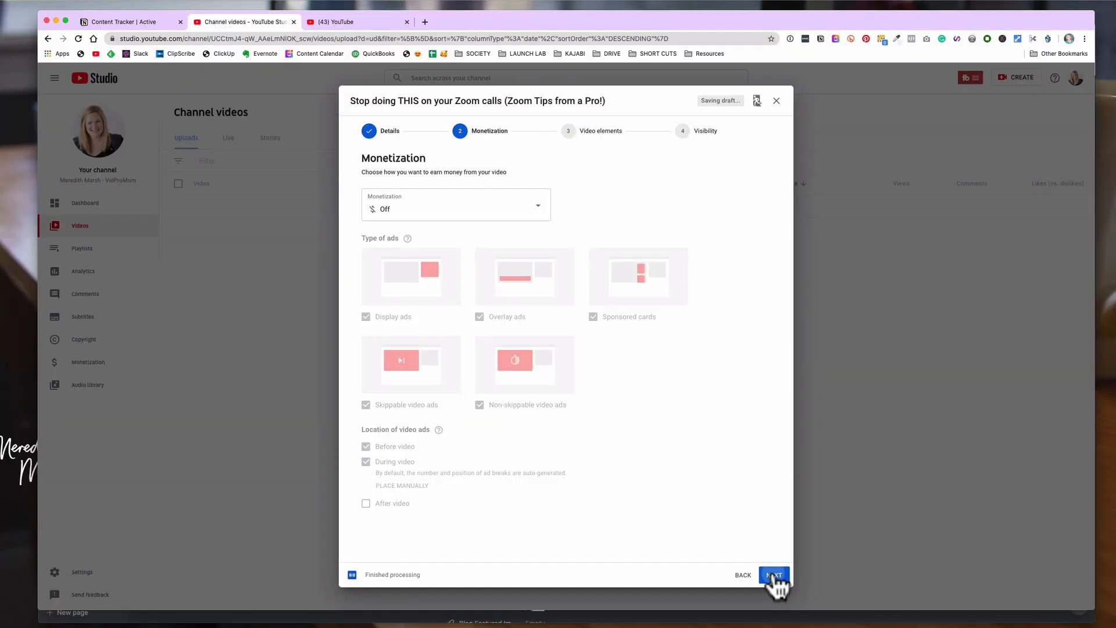
click(775, 575)
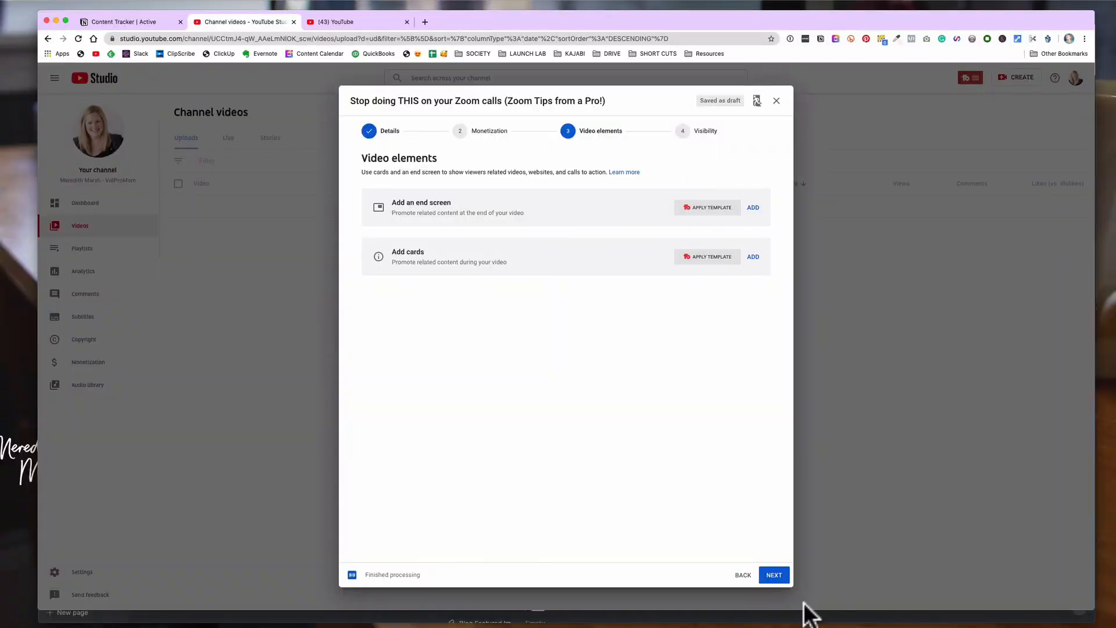
Step: Skip the end screen and cards, set the video's visibility to Private and save it
click(774, 575)
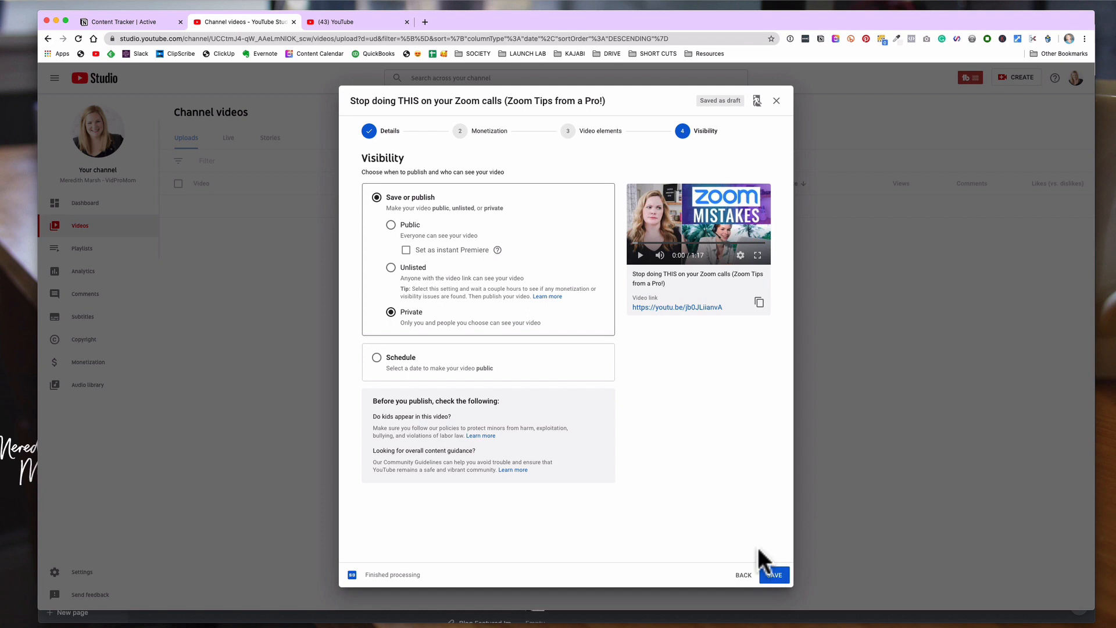
click(496, 240)
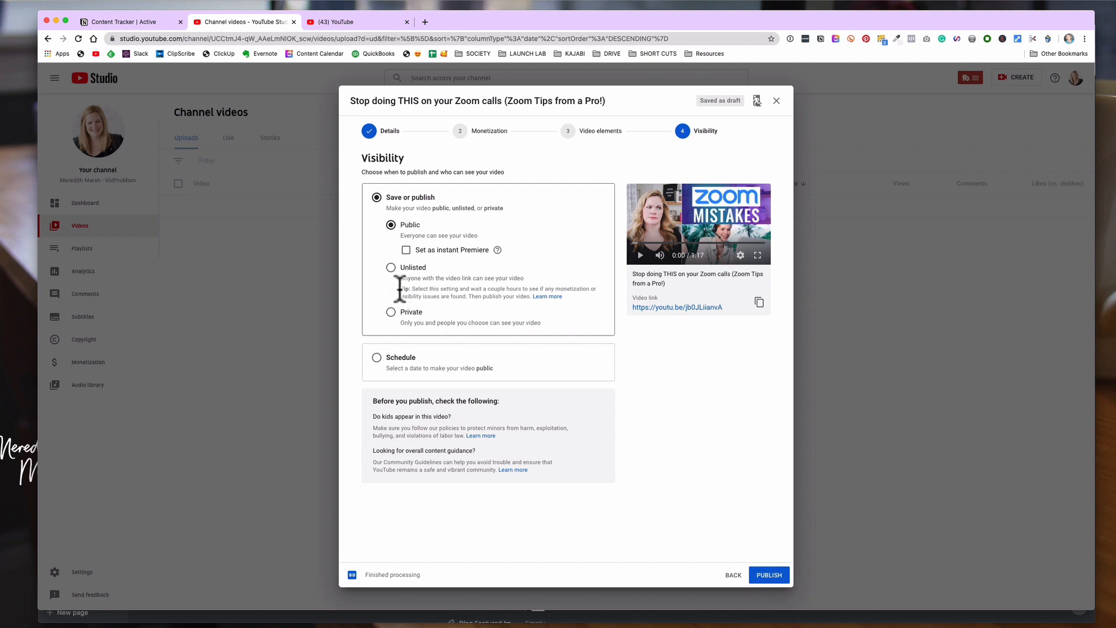
click(391, 313)
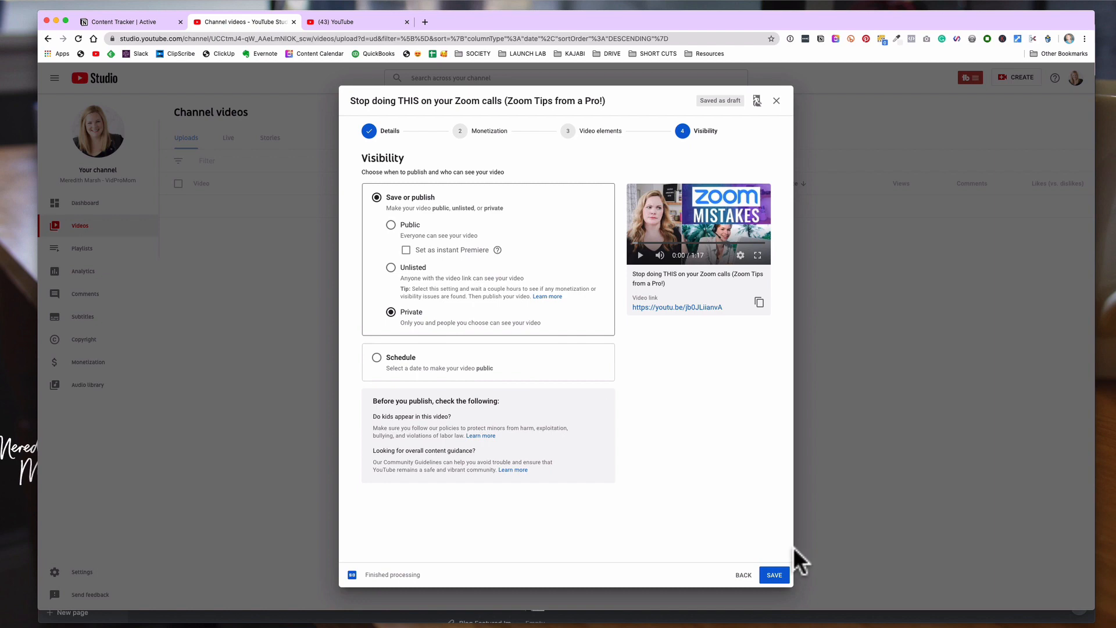
click(772, 574)
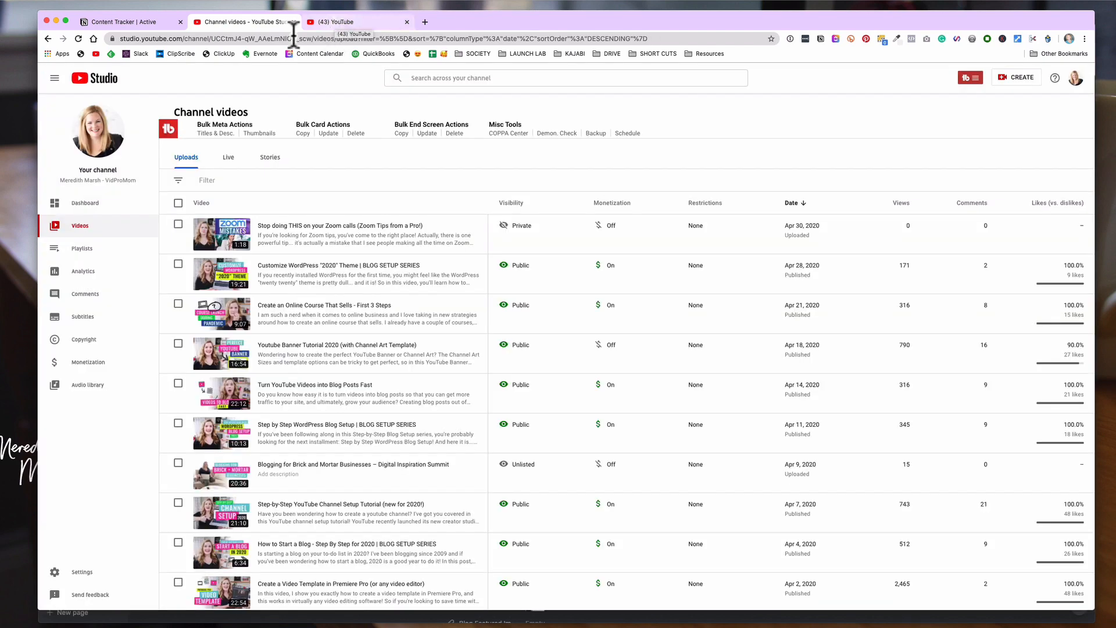
Step: In the Notion video checklist, check off Upload to YouTube, End Screen, Cards, Set Playlist, Upload Thumbnail and Import Meta Data
click(119, 19)
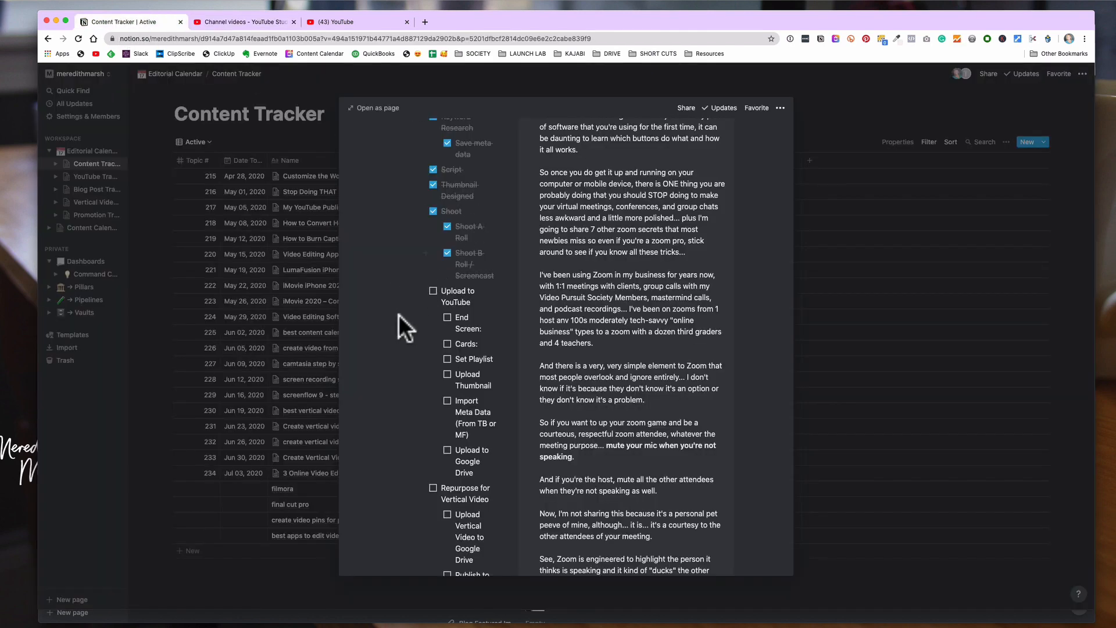
scroll(407, 320, down, 3)
click(433, 216)
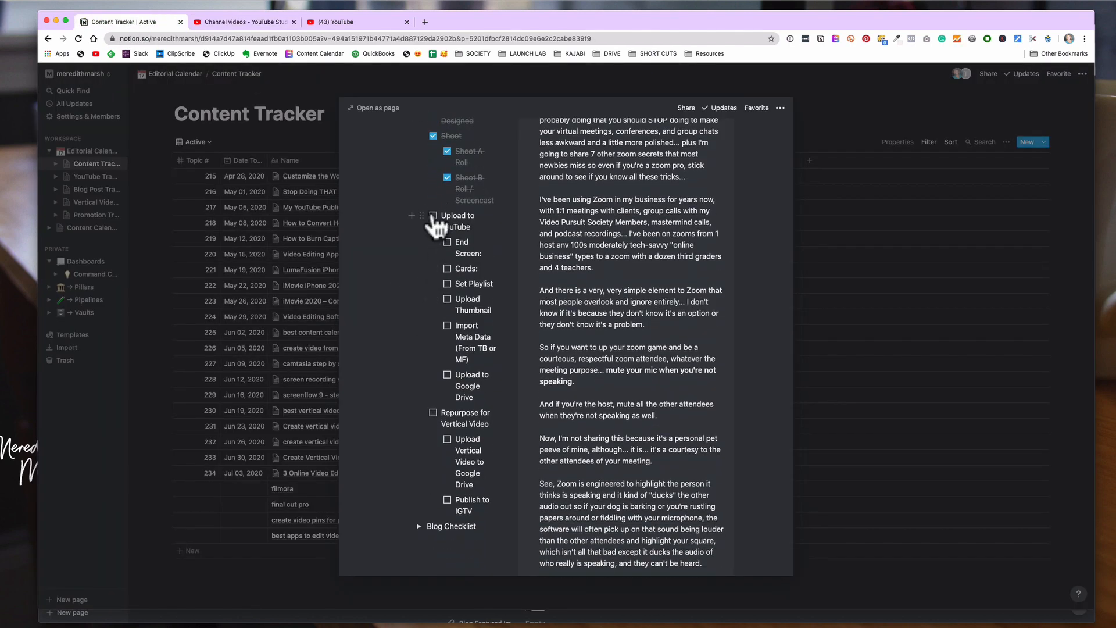
click(447, 242)
click(447, 268)
click(447, 284)
click(447, 299)
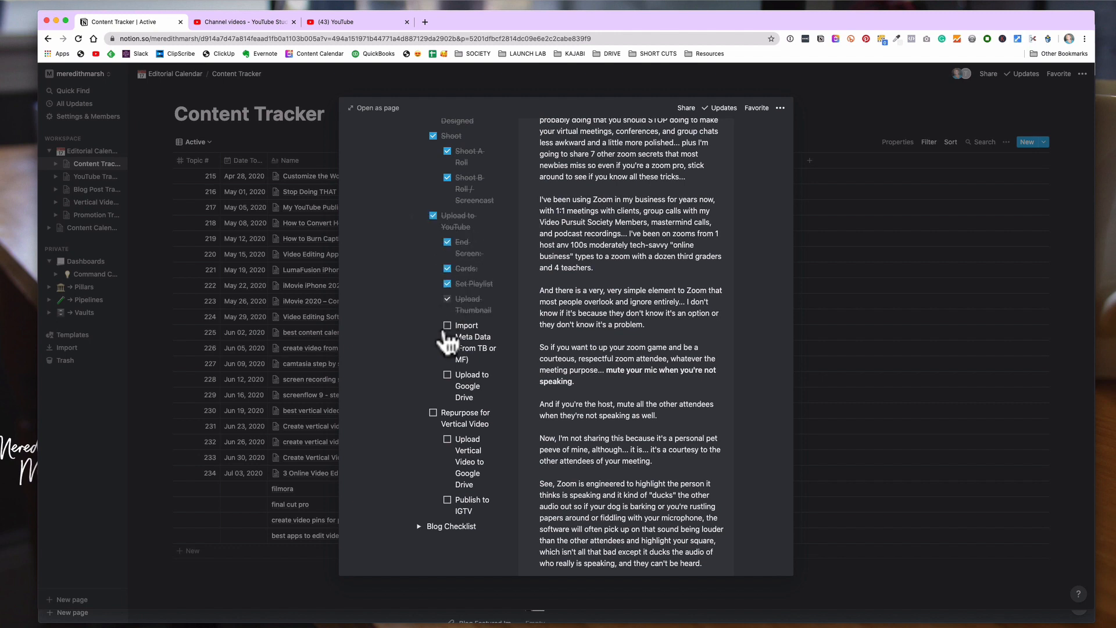
click(447, 326)
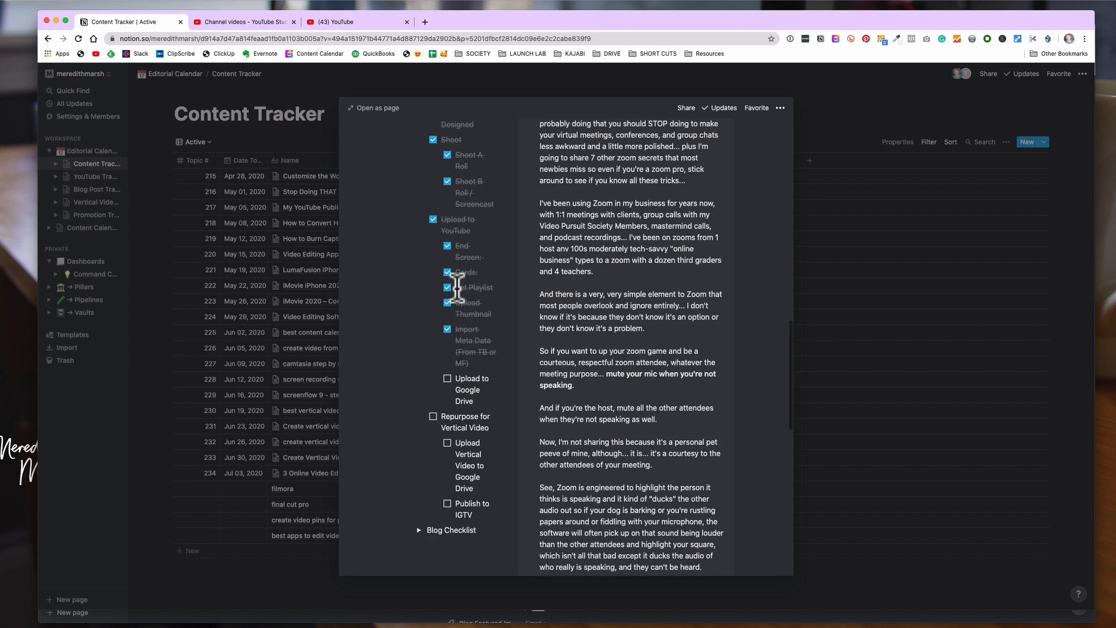
Step: Set the Zoom tips entry's Video Status to Published in the Content Tracker
scroll(456, 299, up, 15)
scroll(458, 294, up, 3)
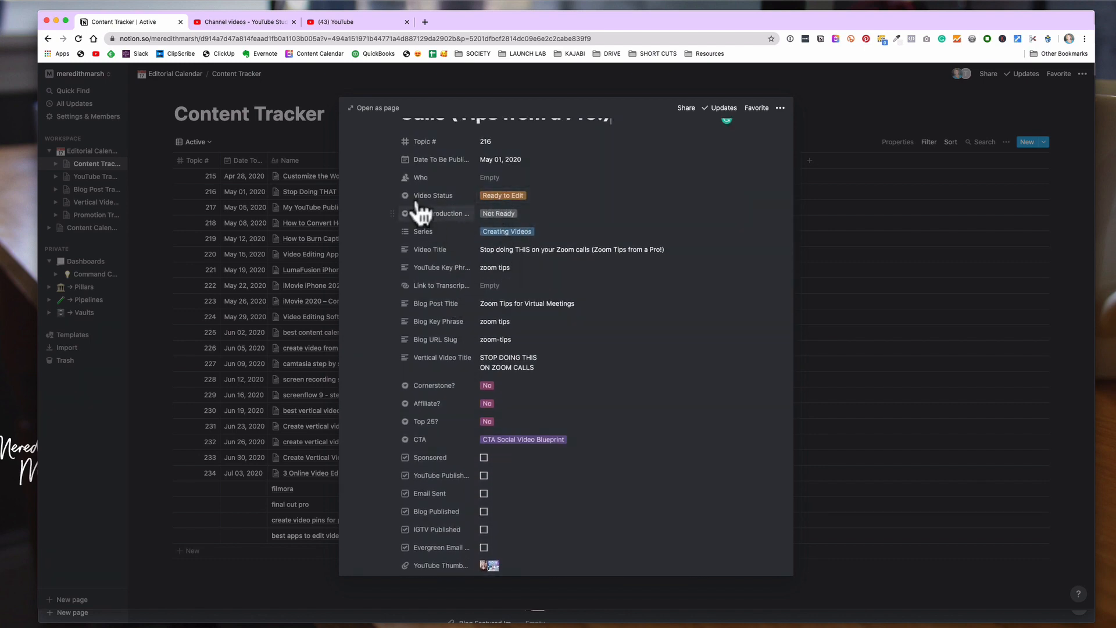
click(498, 198)
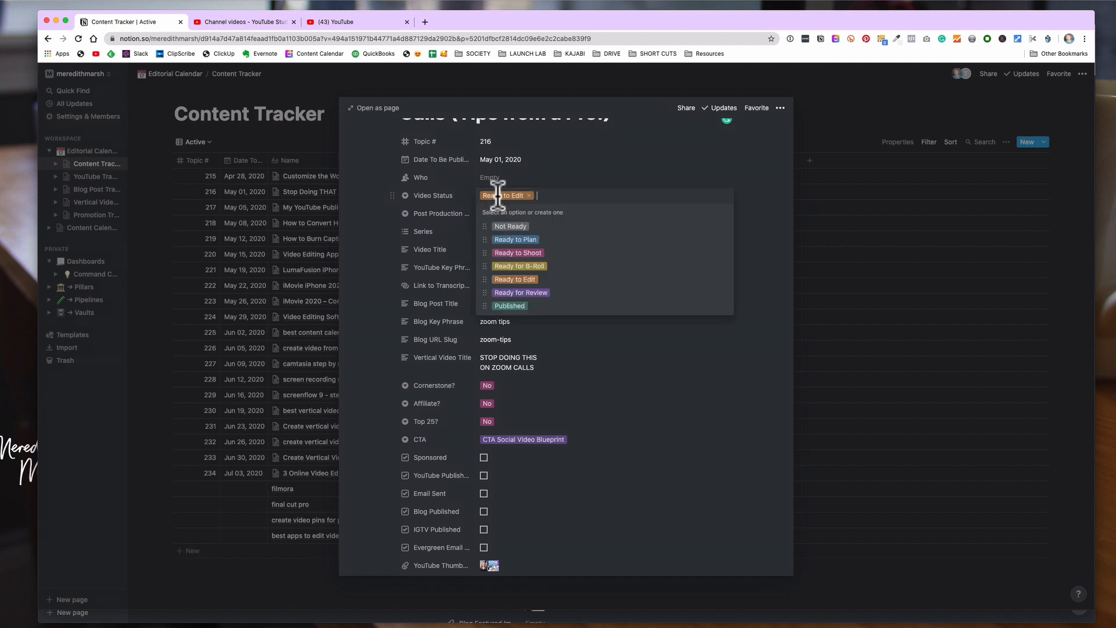
click(509, 307)
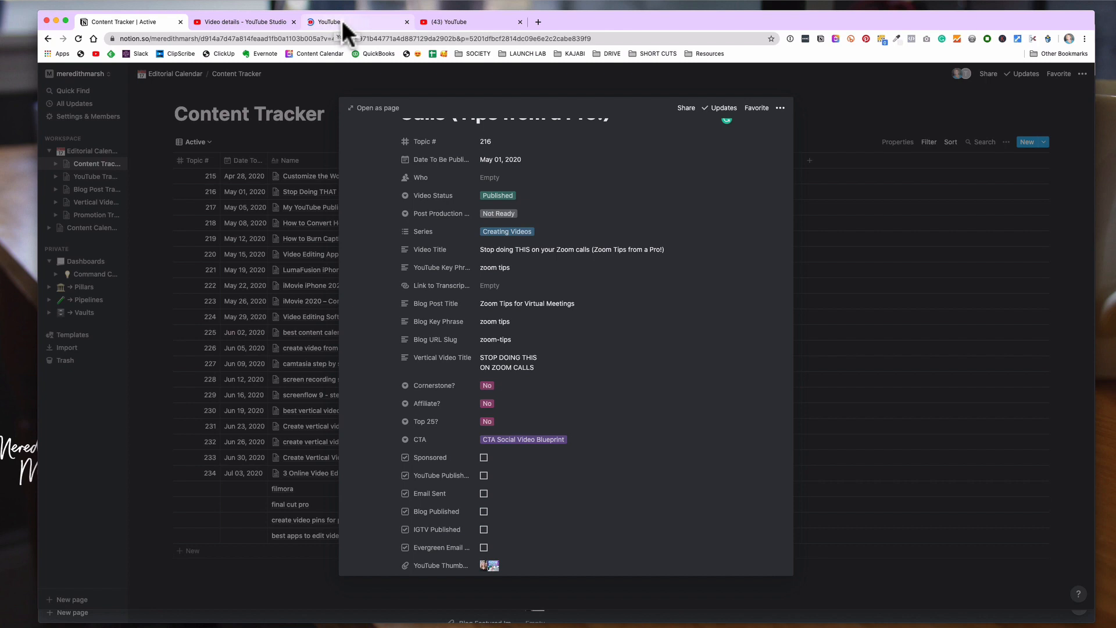
Step: Switch to the YouTube page of the Customize WordPress "2020" Theme video and look at the options for its pinned comment
click(342, 21)
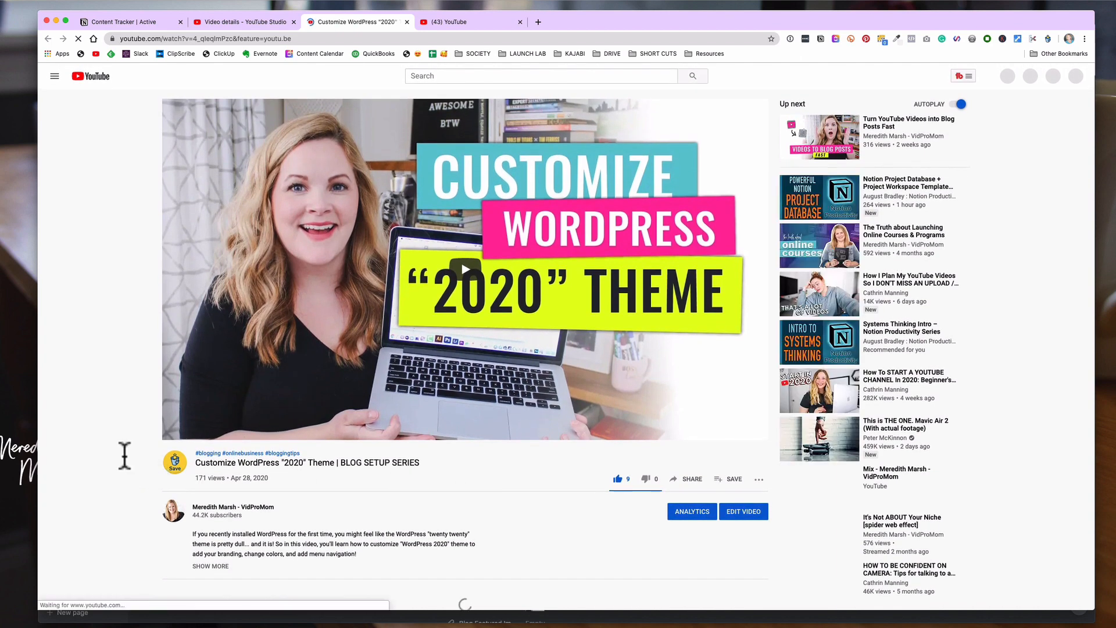
scroll(504, 473, down, 2)
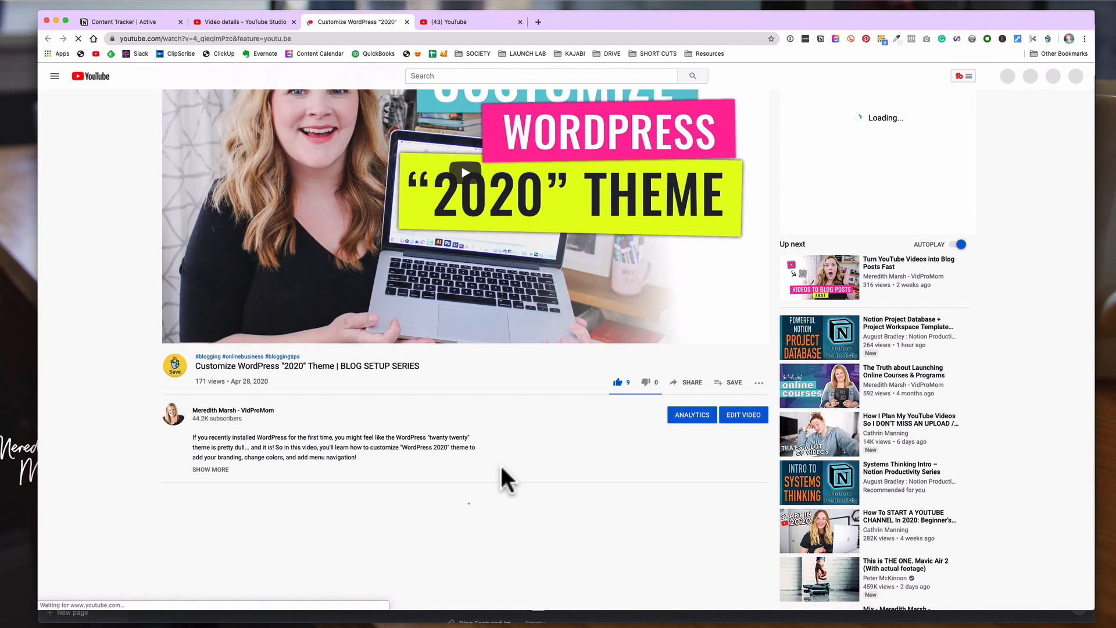
scroll(507, 480, down, 3)
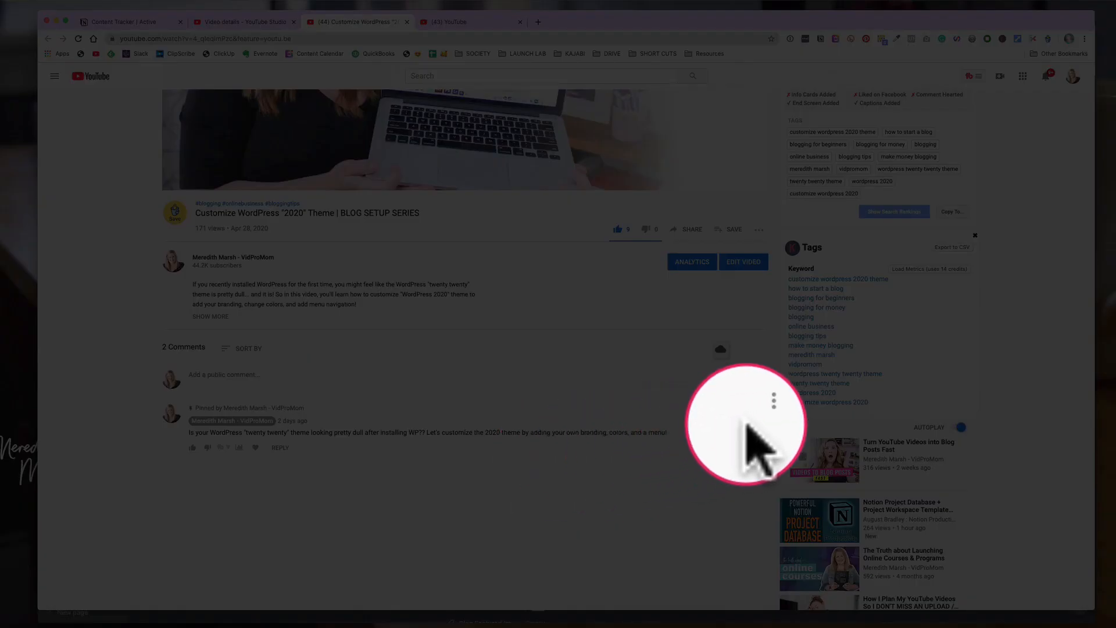
click(758, 414)
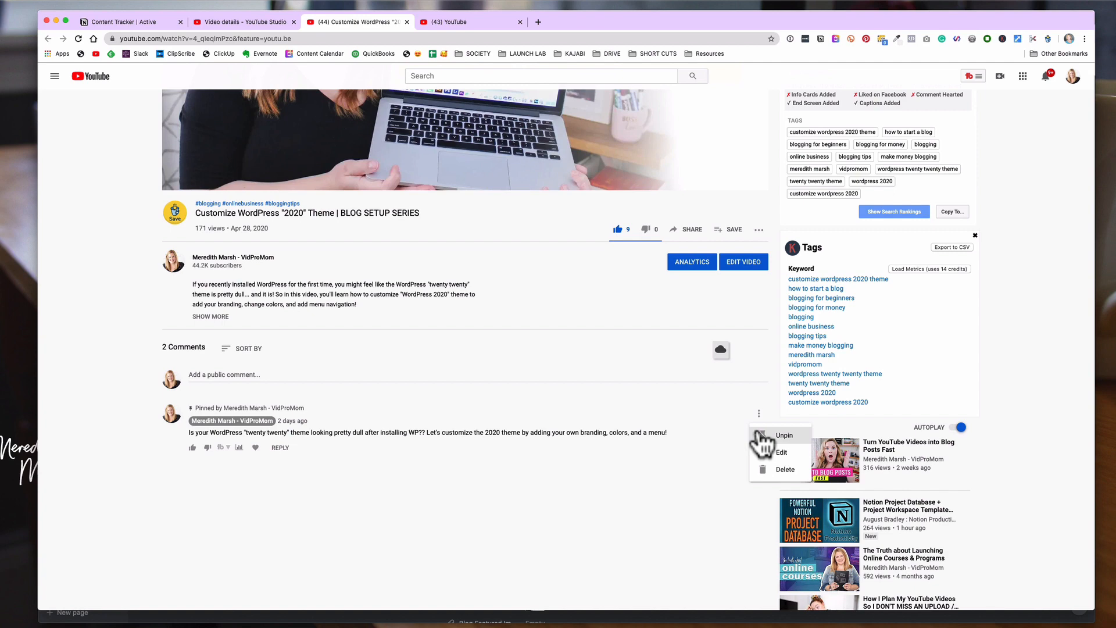
click(99, 250)
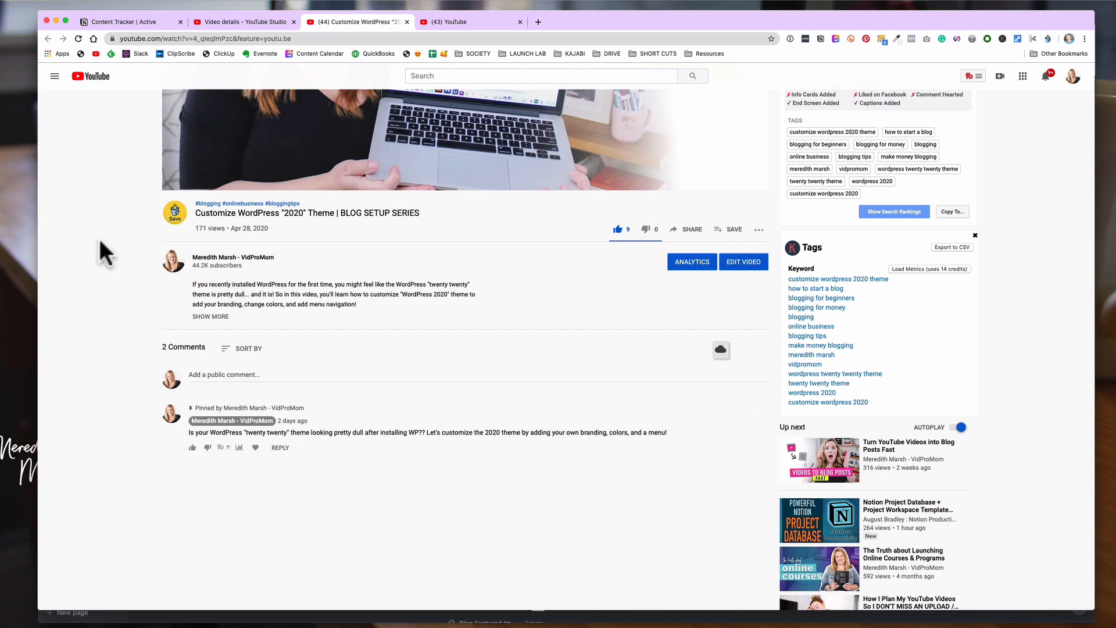
Step: Open the sharing options for the Customize WordPress "2020" Theme video
click(692, 232)
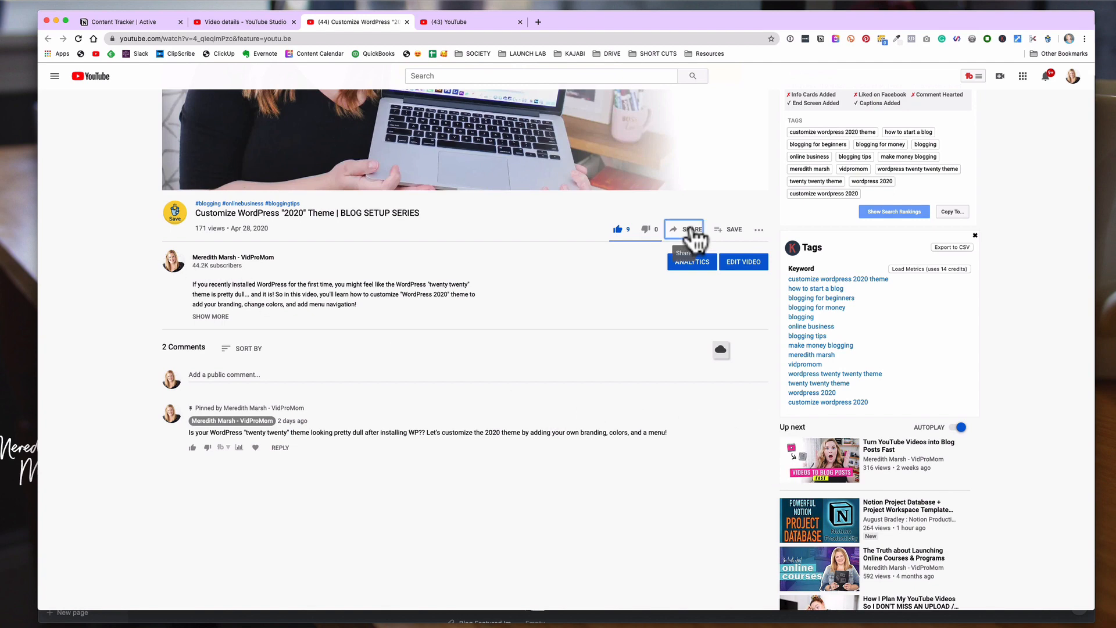